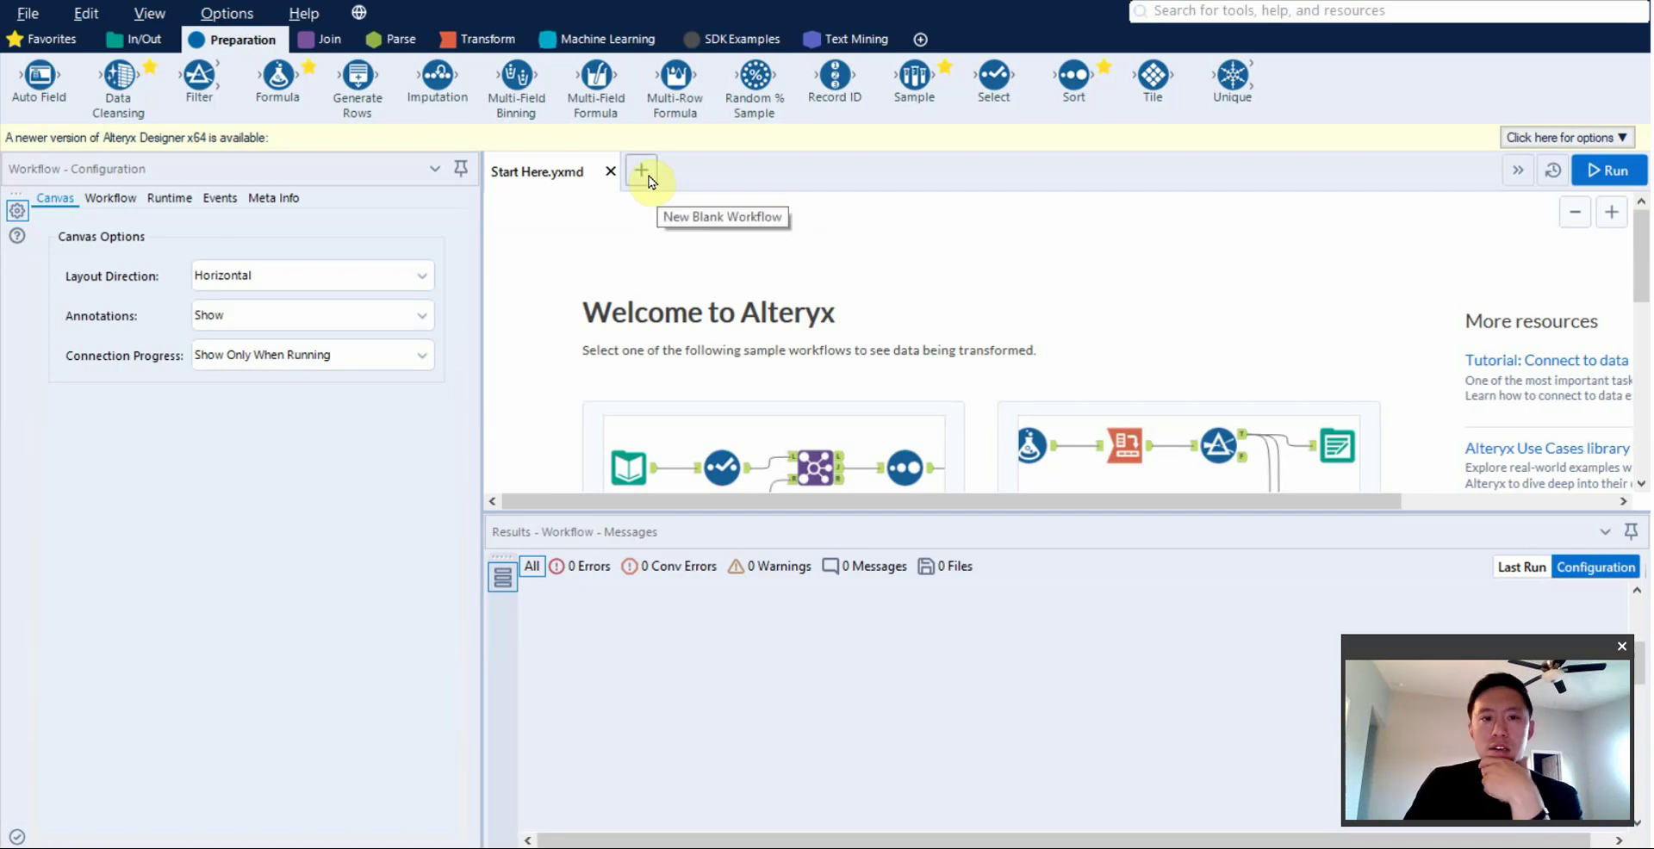
Step: Start a new blank workflow and place a Text Input tool on the canvas
click(641, 171)
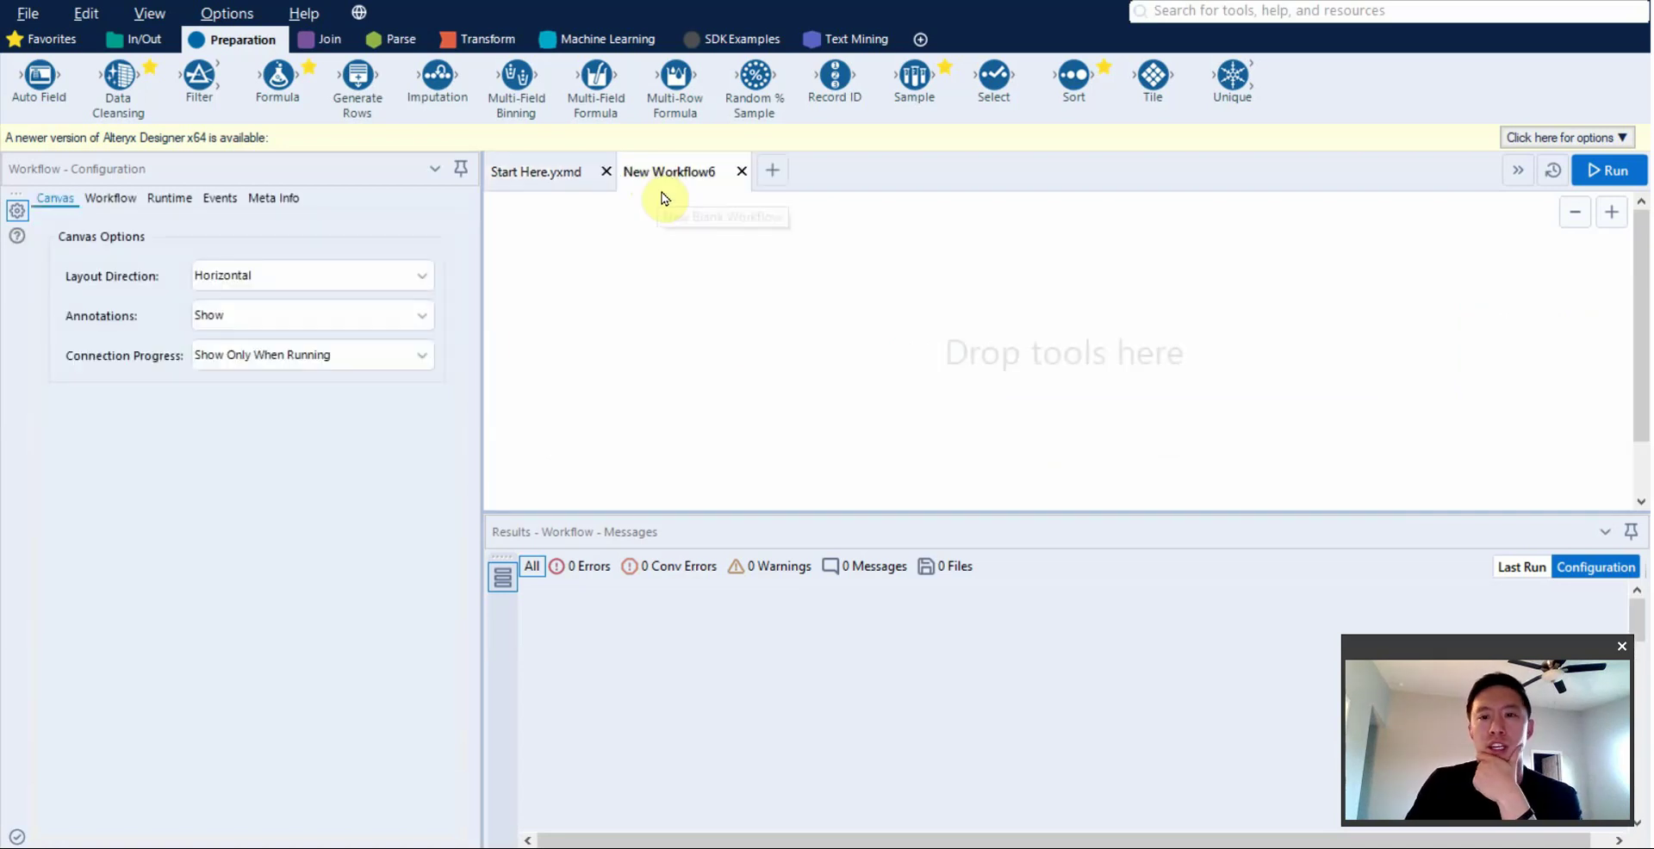
click(145, 40)
drag(517, 75, 677, 343)
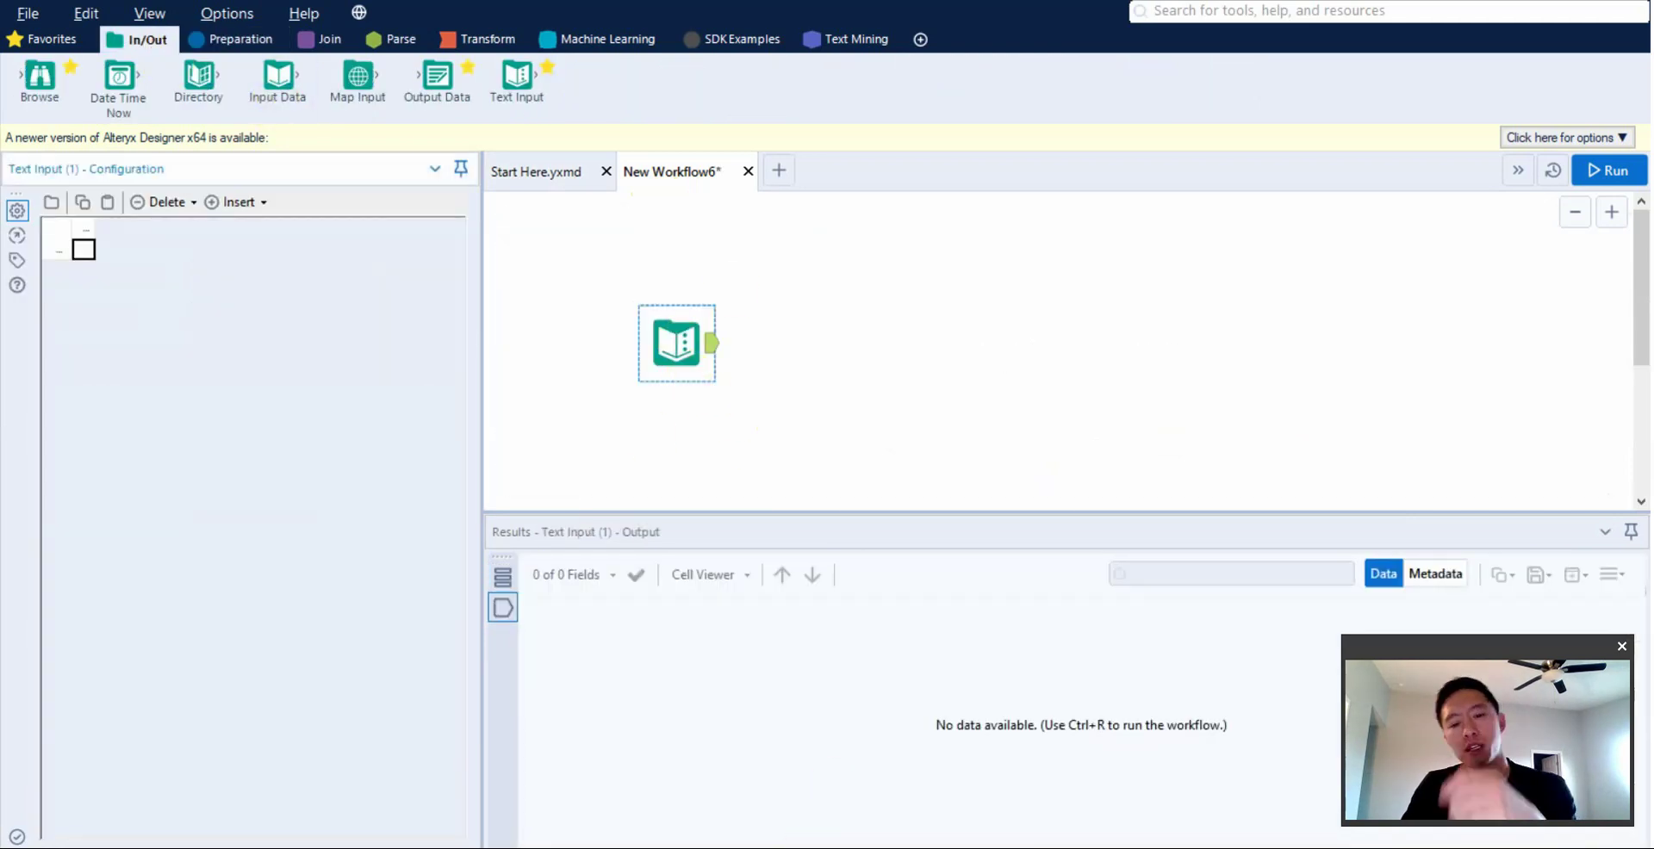
Step: Copy the Group, Country, Value table A1:C11 from Excel
key(alt+Tab)
click(198, 345)
key(ctrl+a)
key(ctrl+c)
Step: Clear the Excel selection, keeping the copy, and return to the Alteryx workflow
click(426, 439)
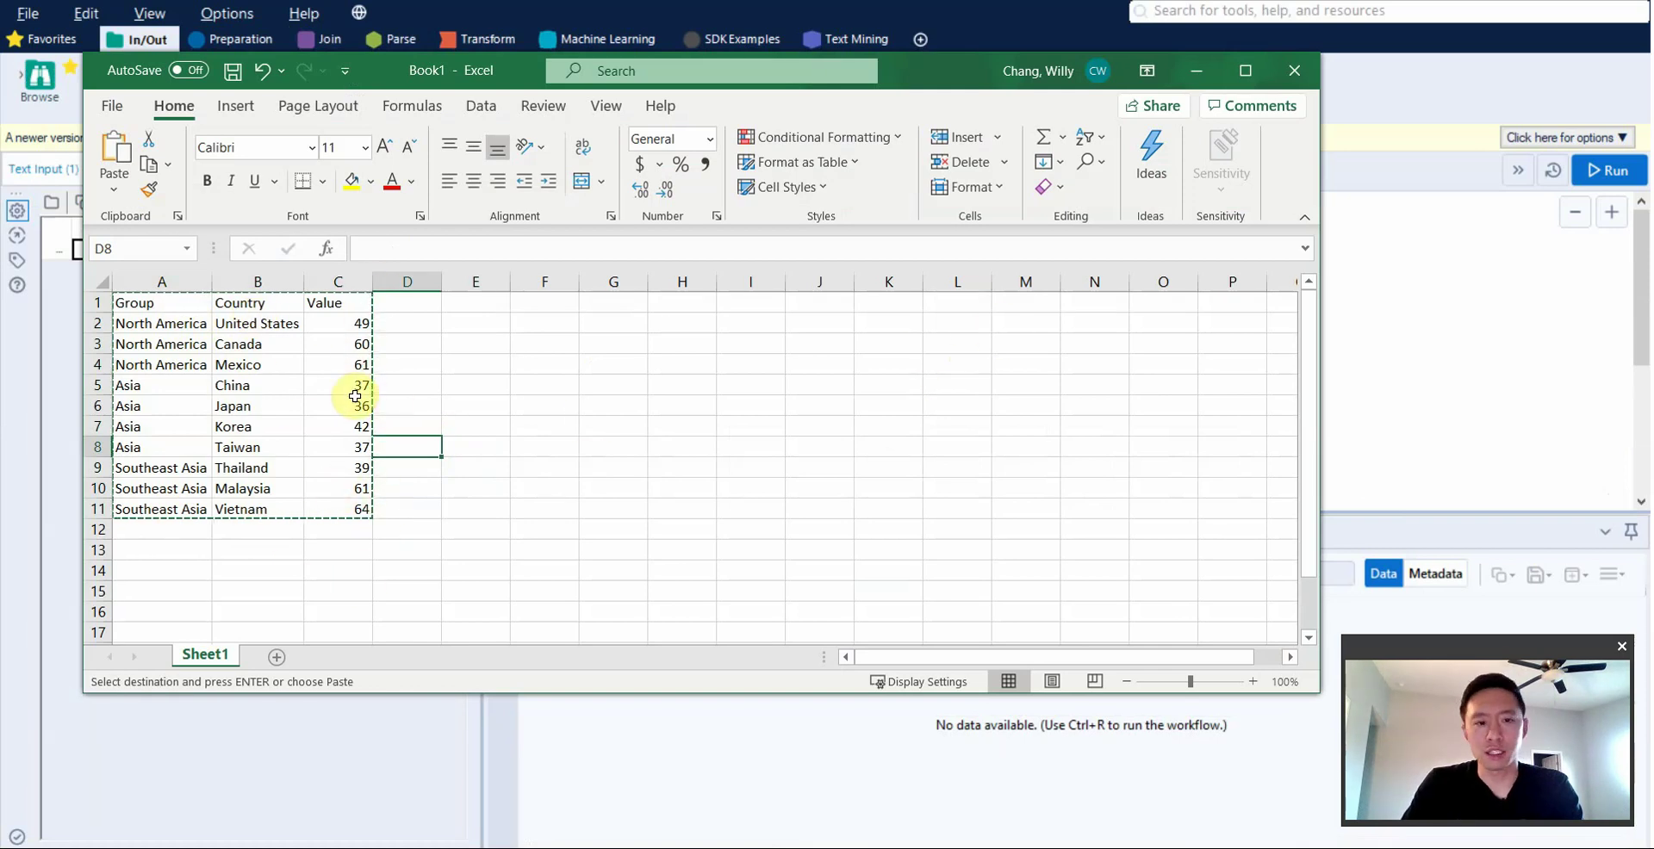
click(979, 33)
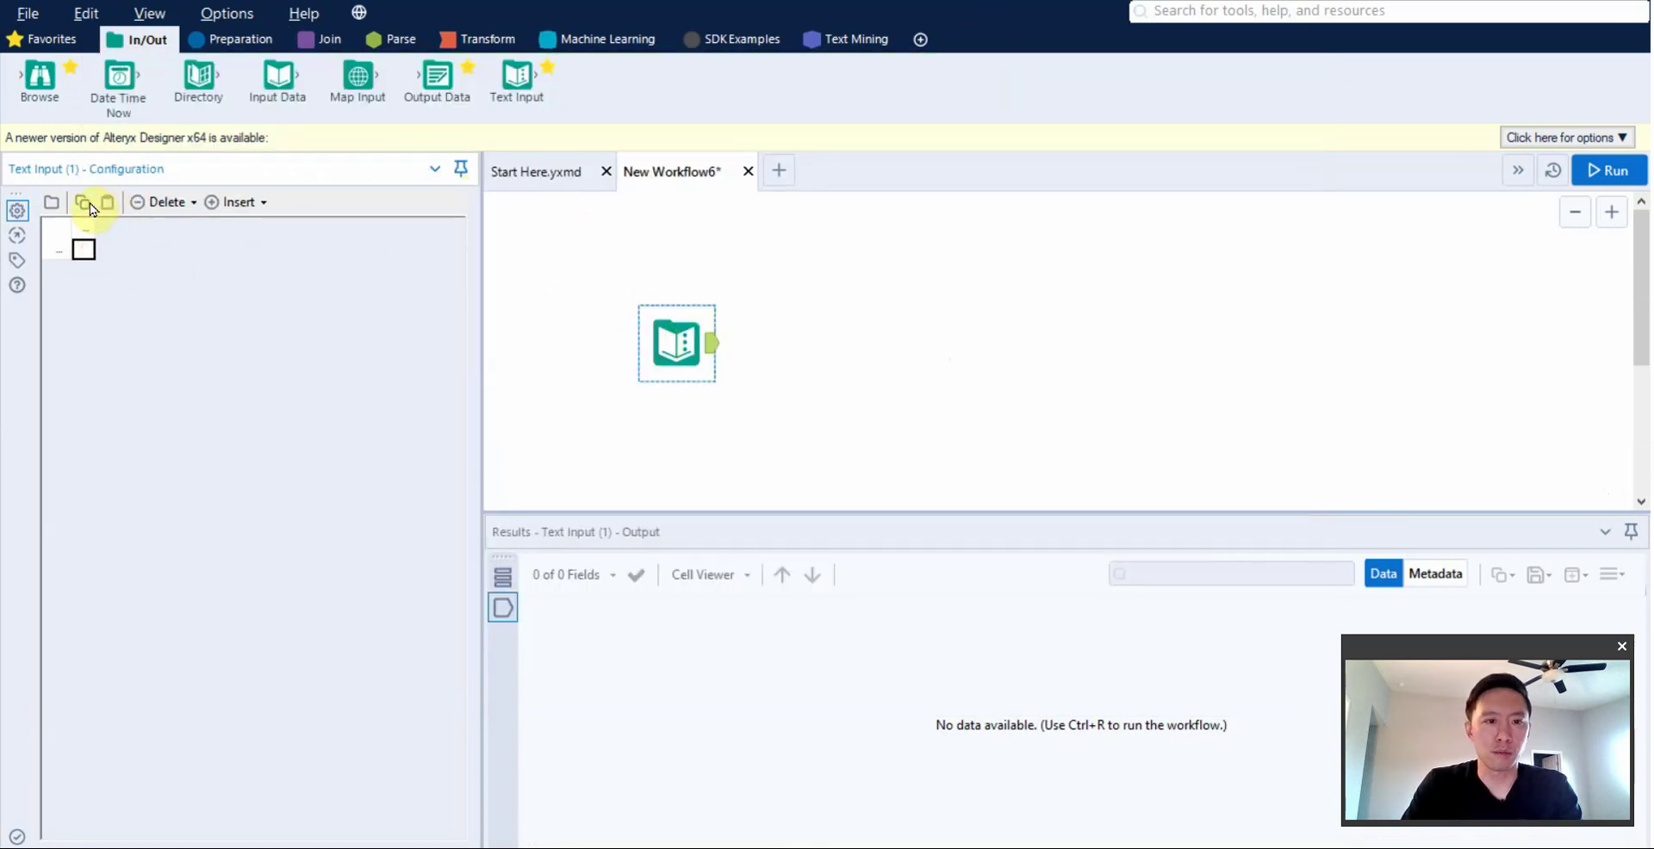
Step: Paste the 10 rows into the Text Input under Group, Country, Value headers, delete the duplicate header row, and run to preview
key(ctrl+v)
click(205, 228)
key(ctrl+v)
click(94, 253)
click(168, 202)
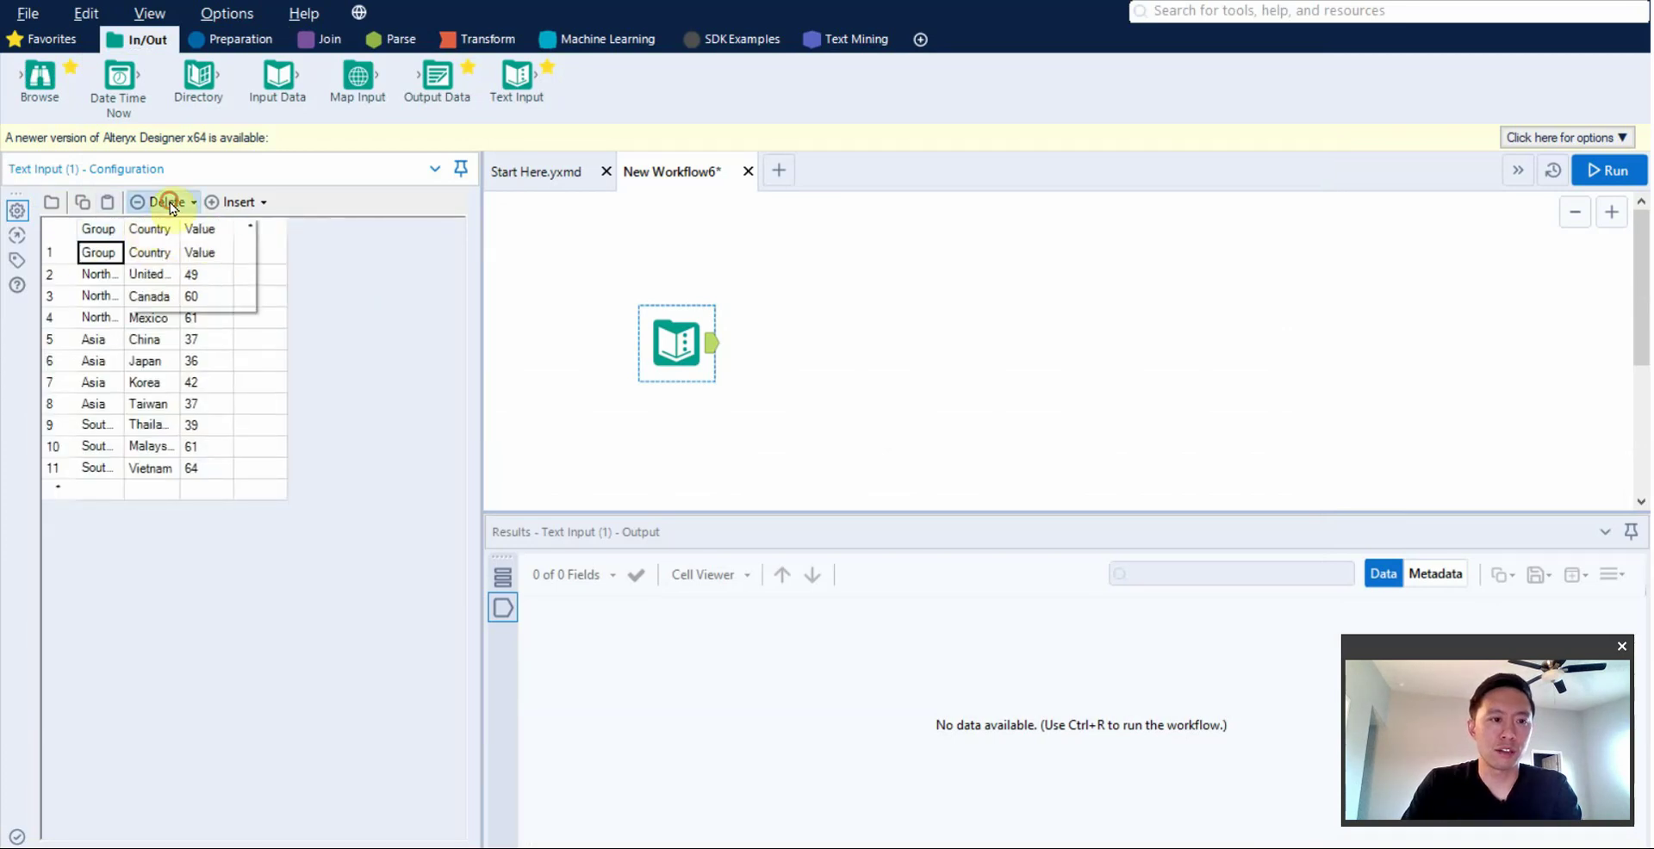
click(184, 252)
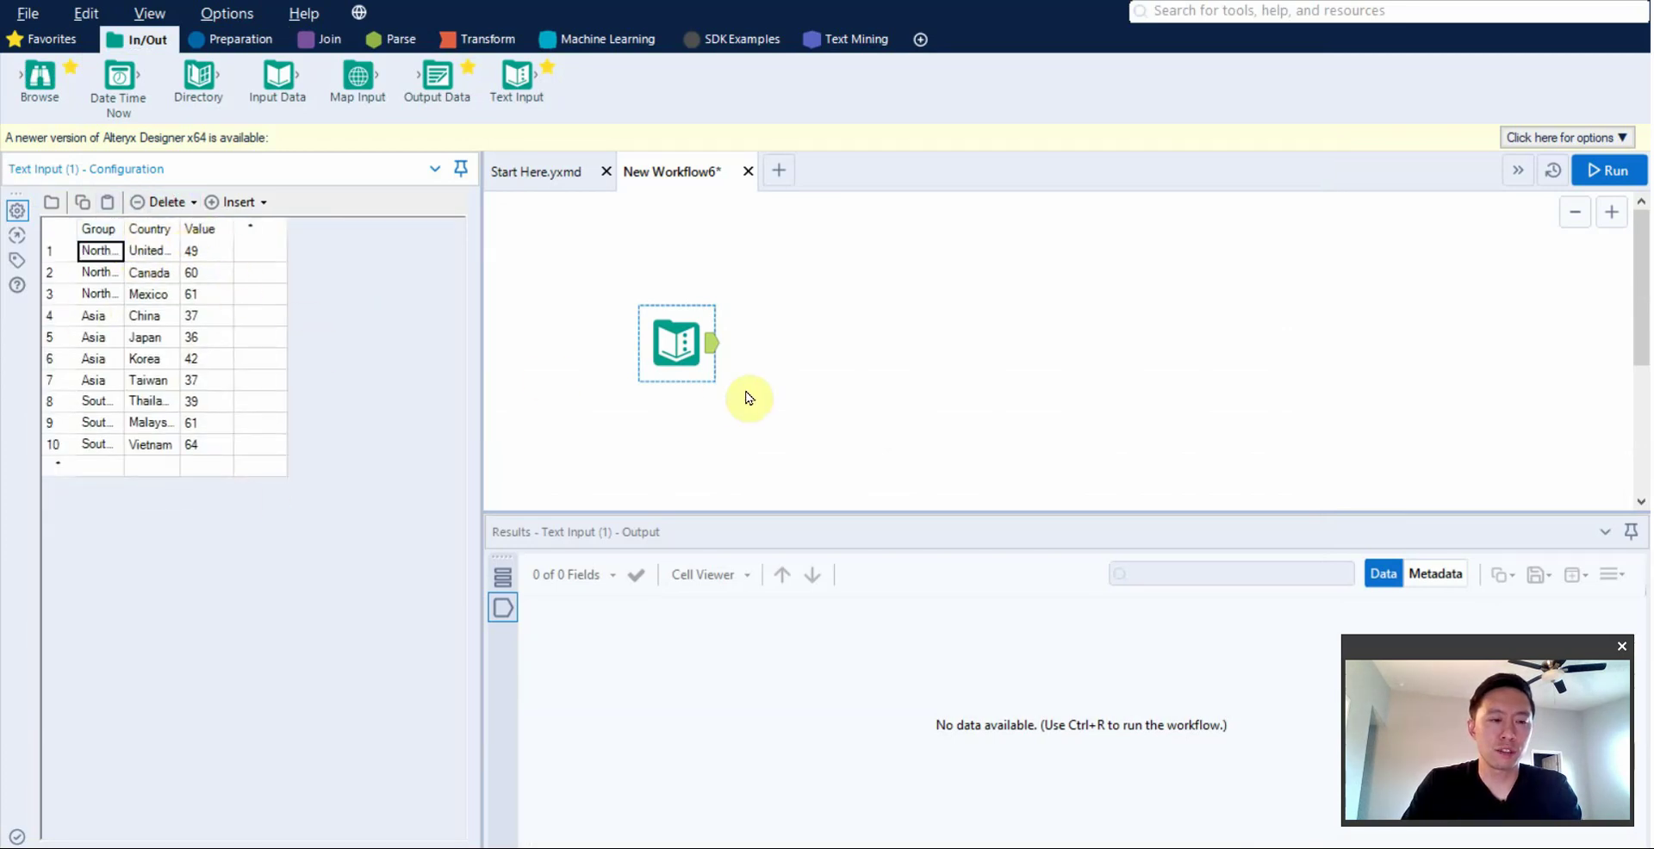
key(ctrl+r)
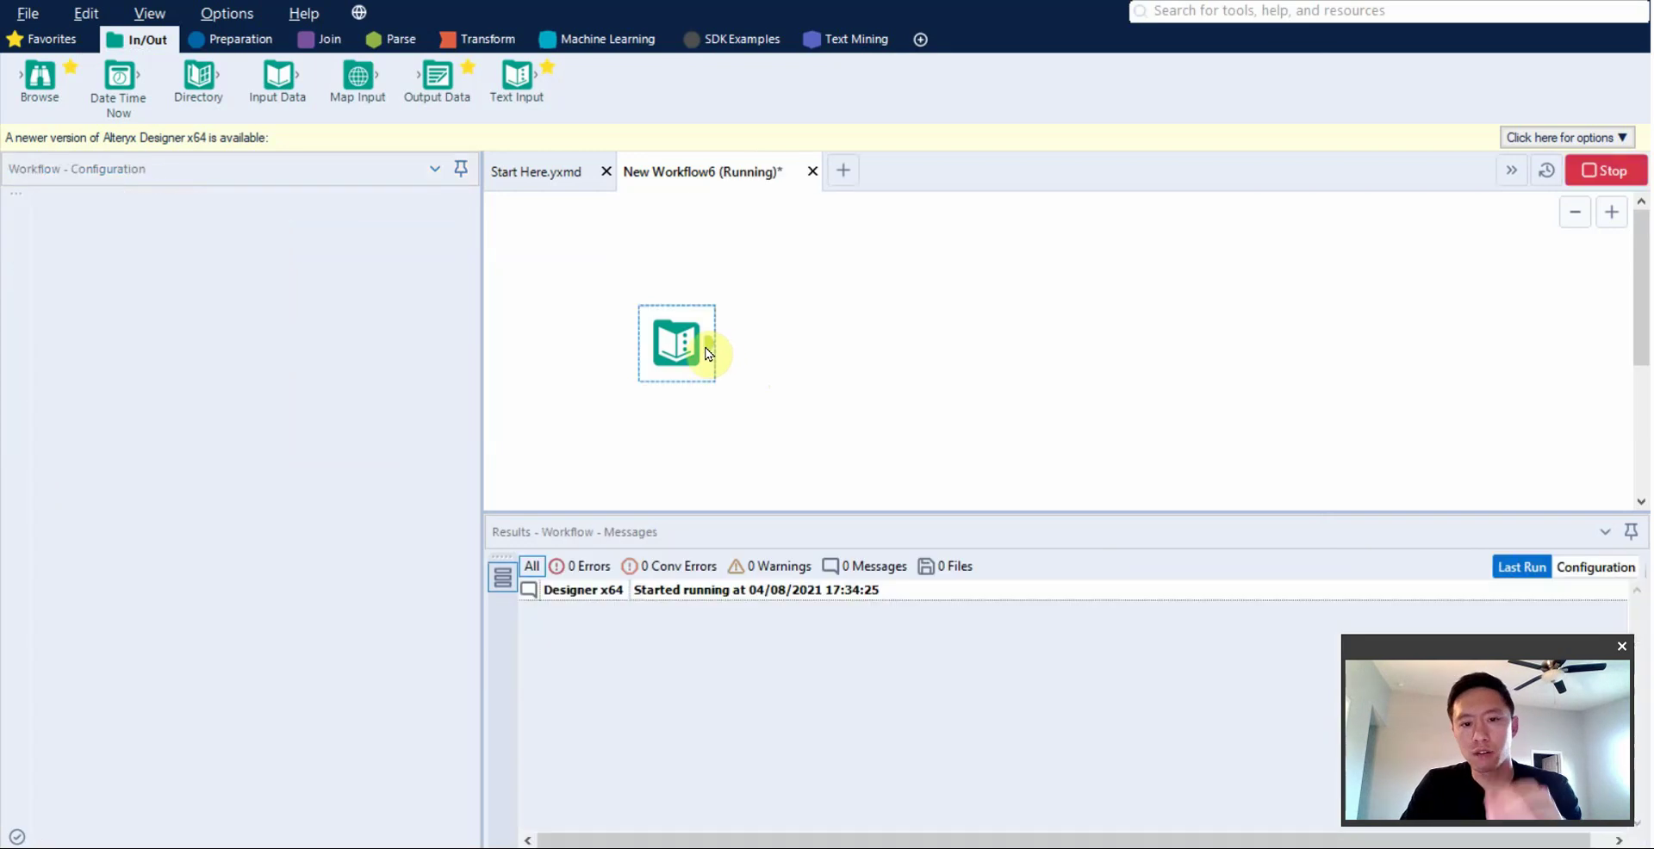
click(710, 349)
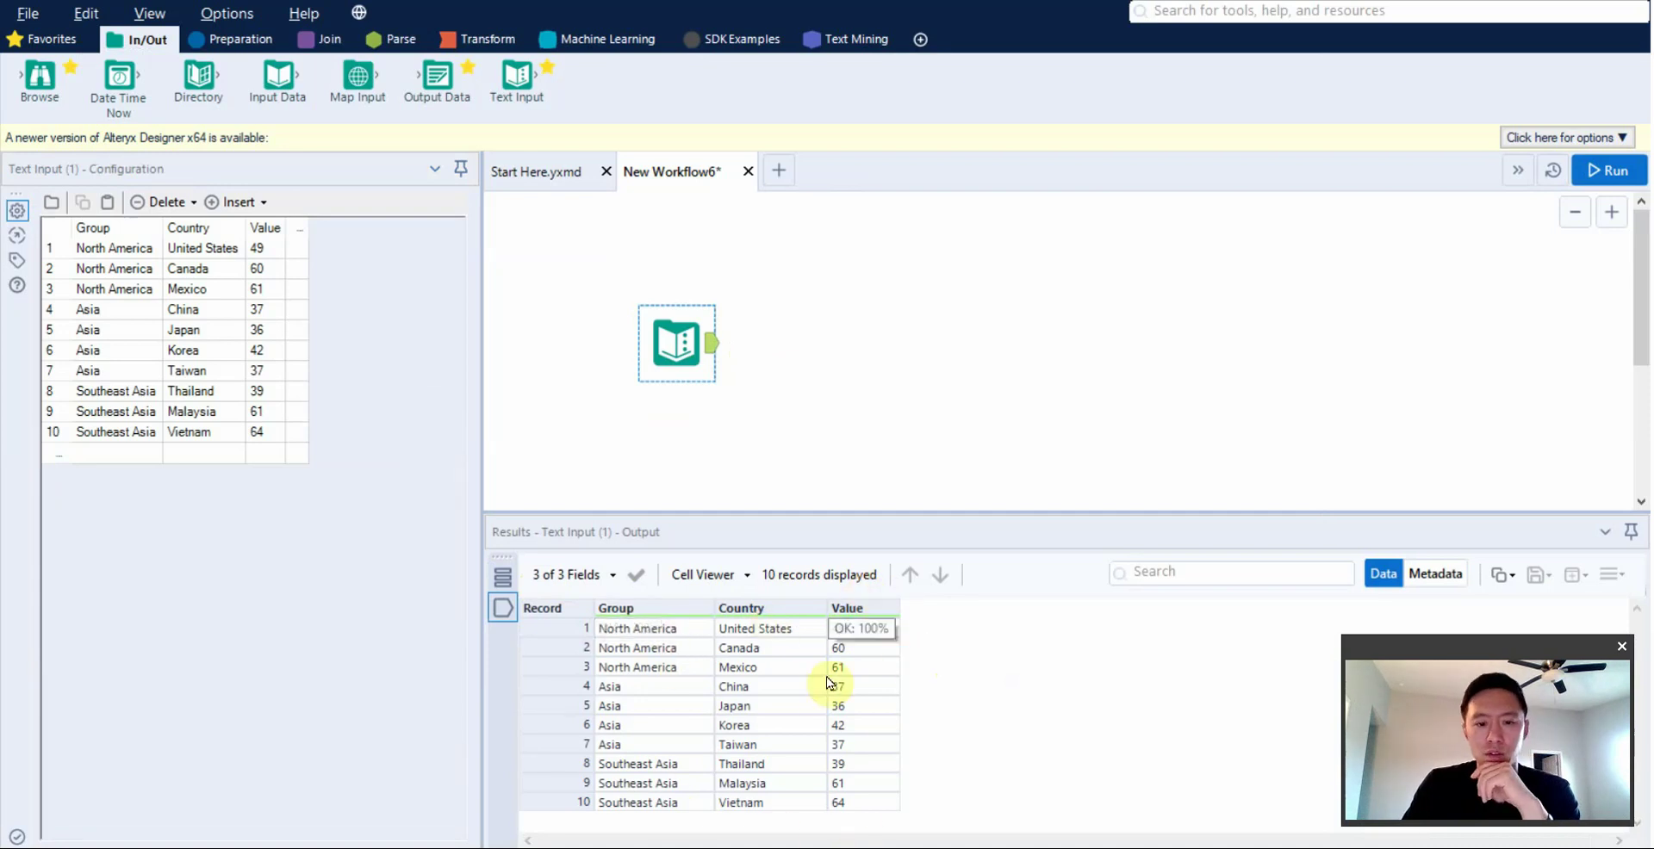
Step: Connect a Tile tool after the Text Input and set its method to Equal Records, after trying Equal Sum
click(257, 45)
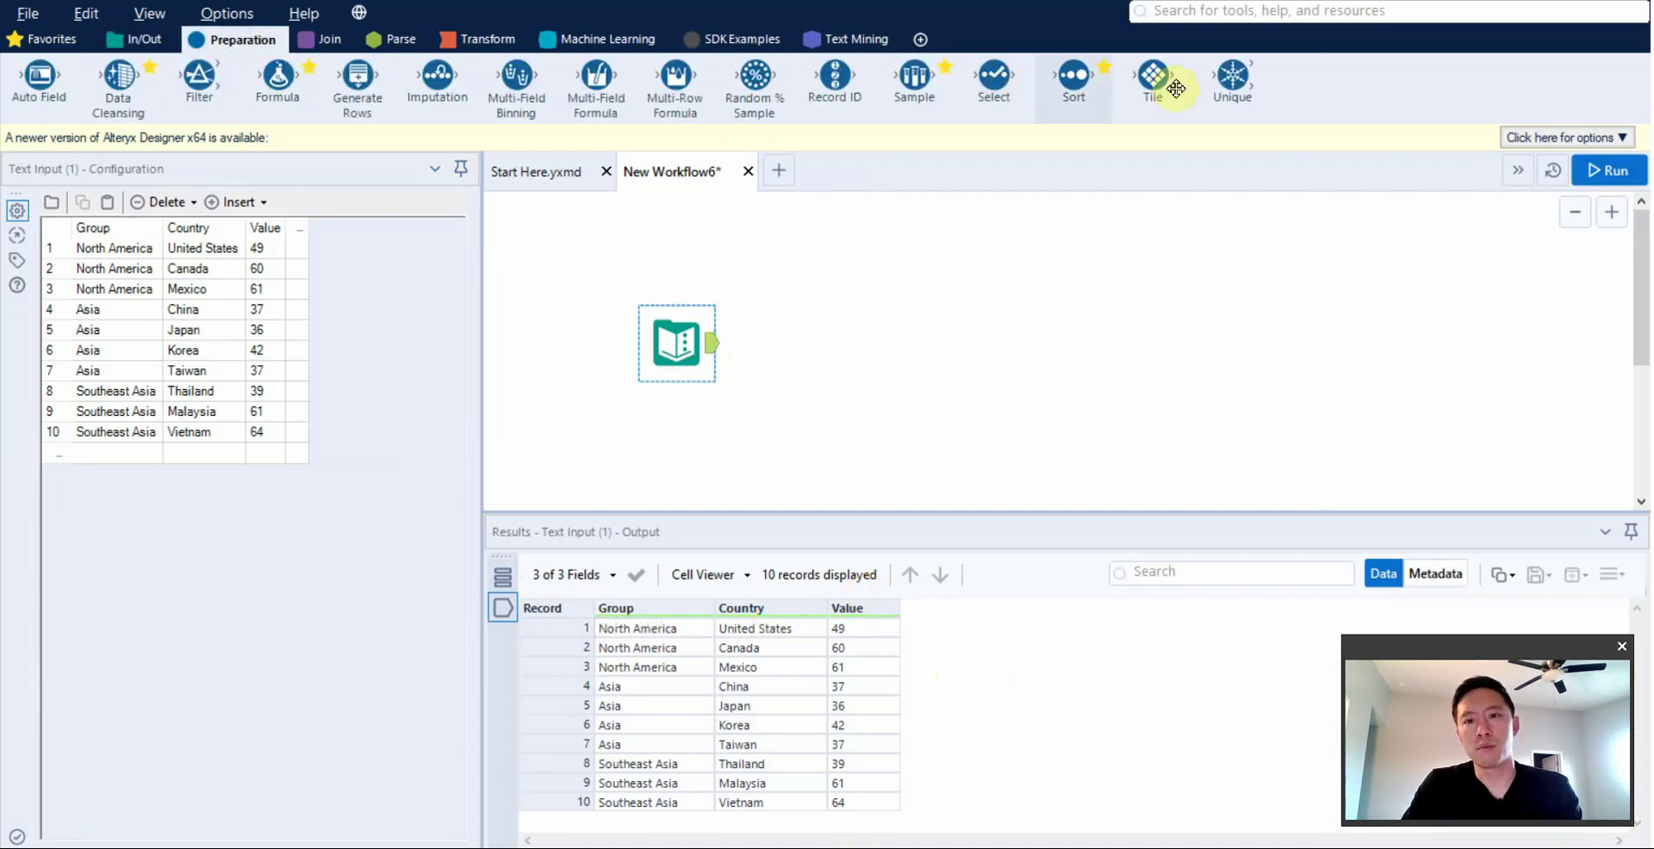
drag(1152, 76, 844, 343)
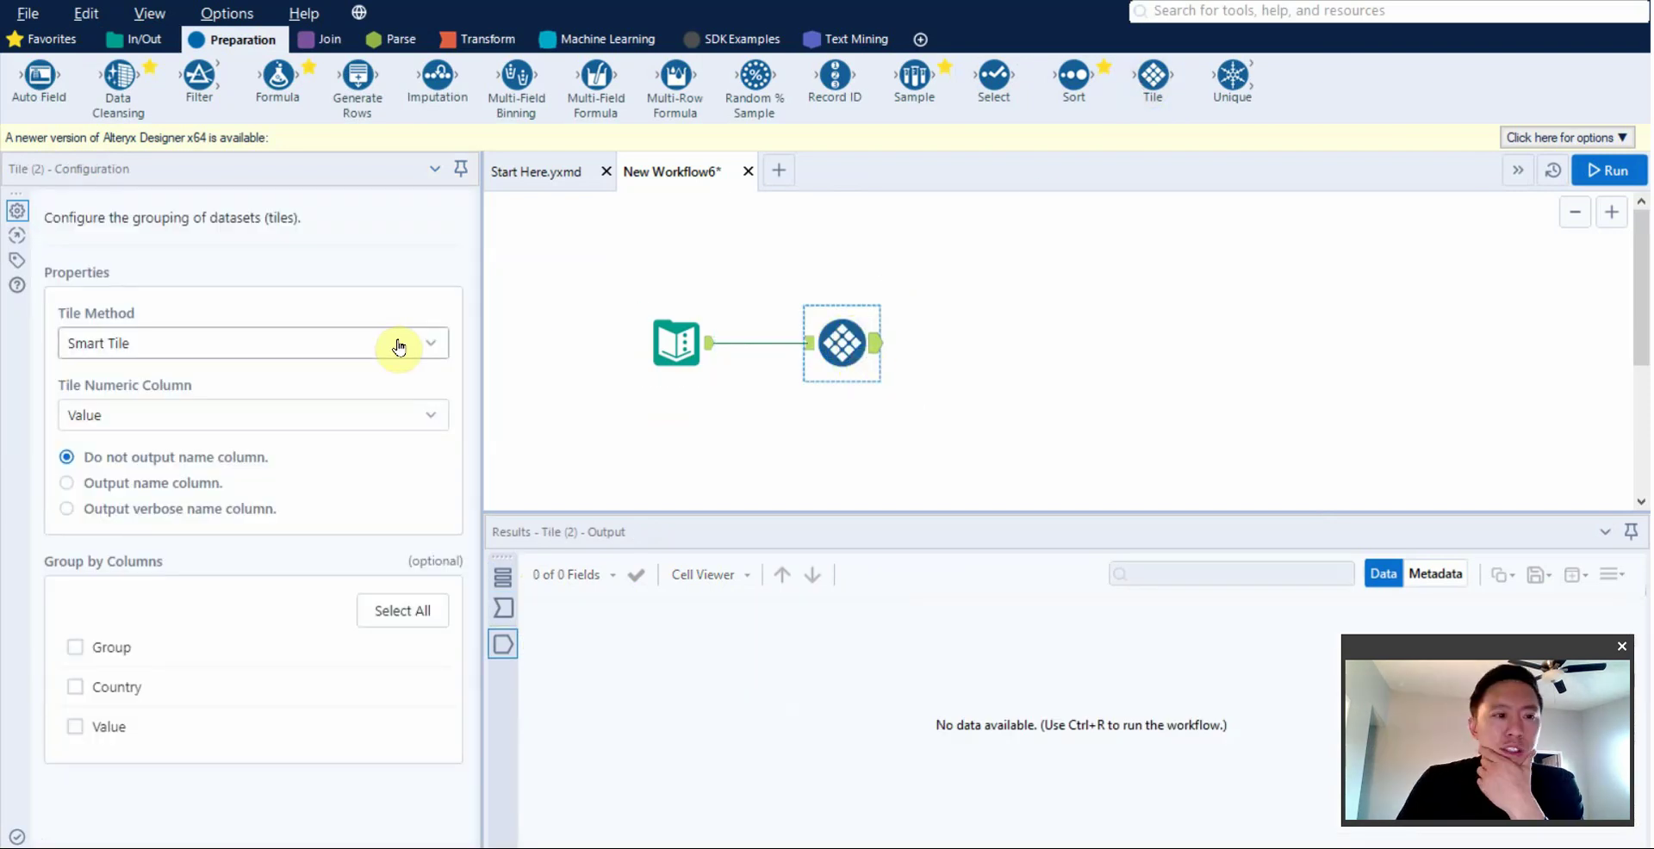
click(398, 345)
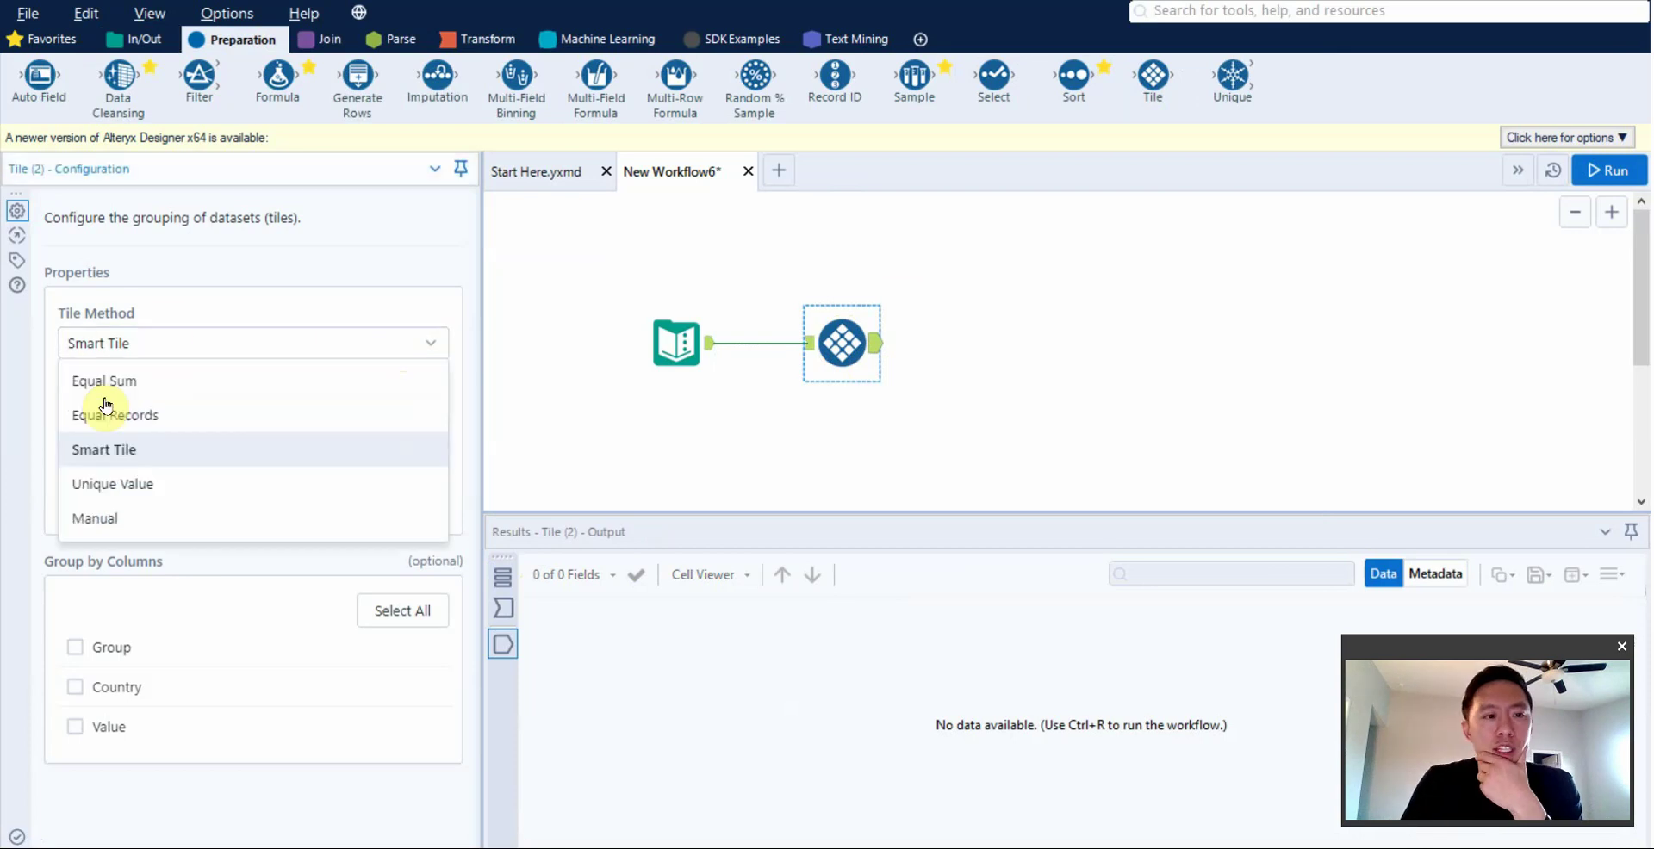
click(176, 393)
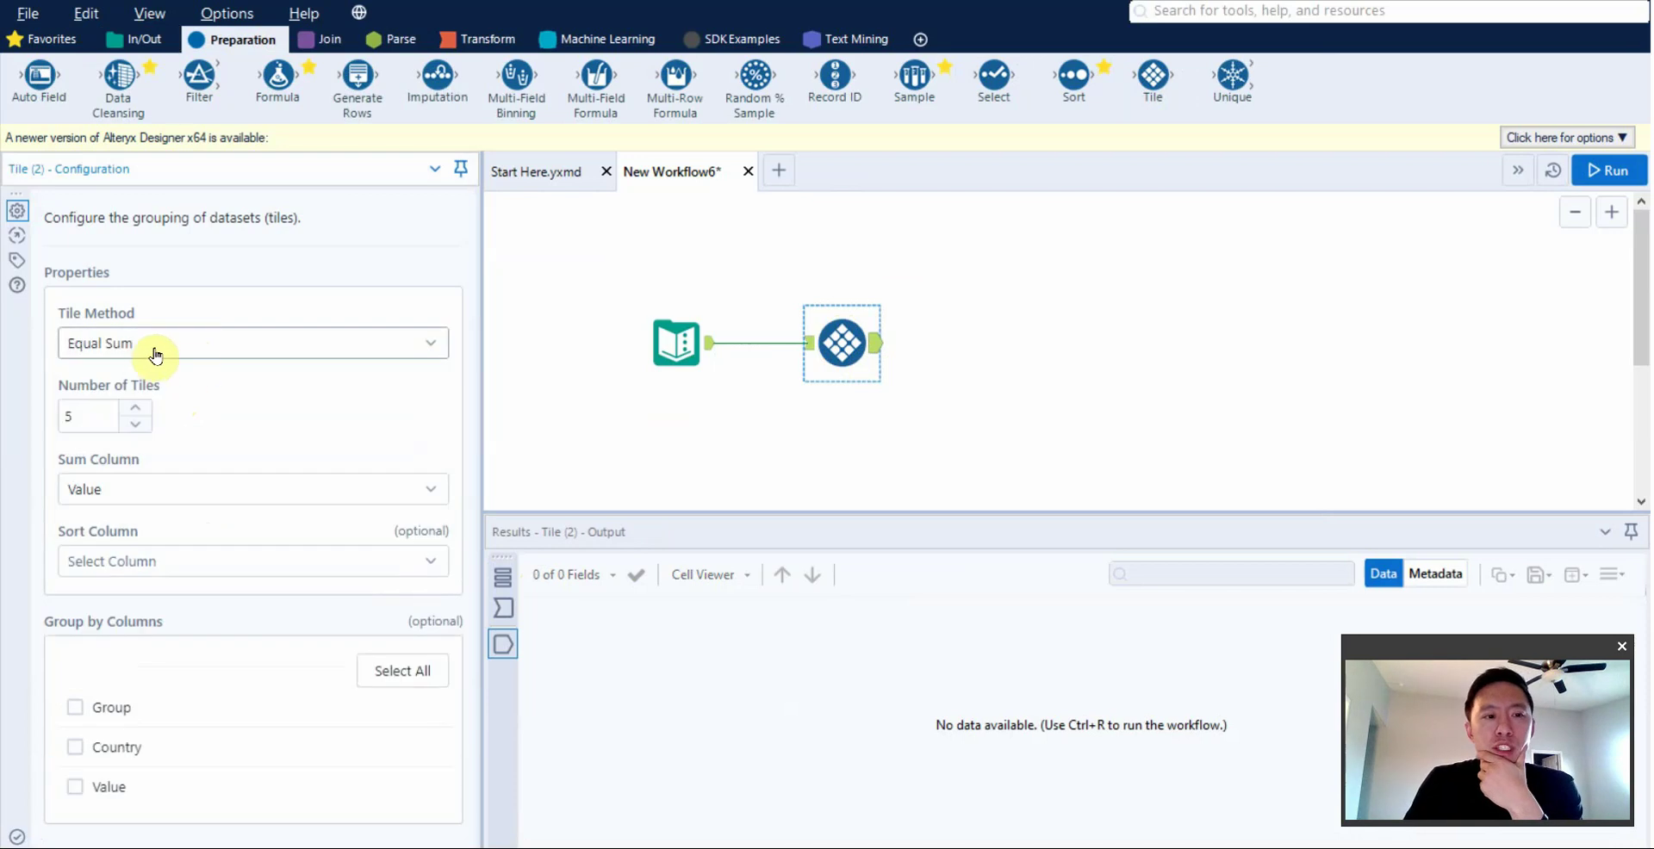
click(503, 608)
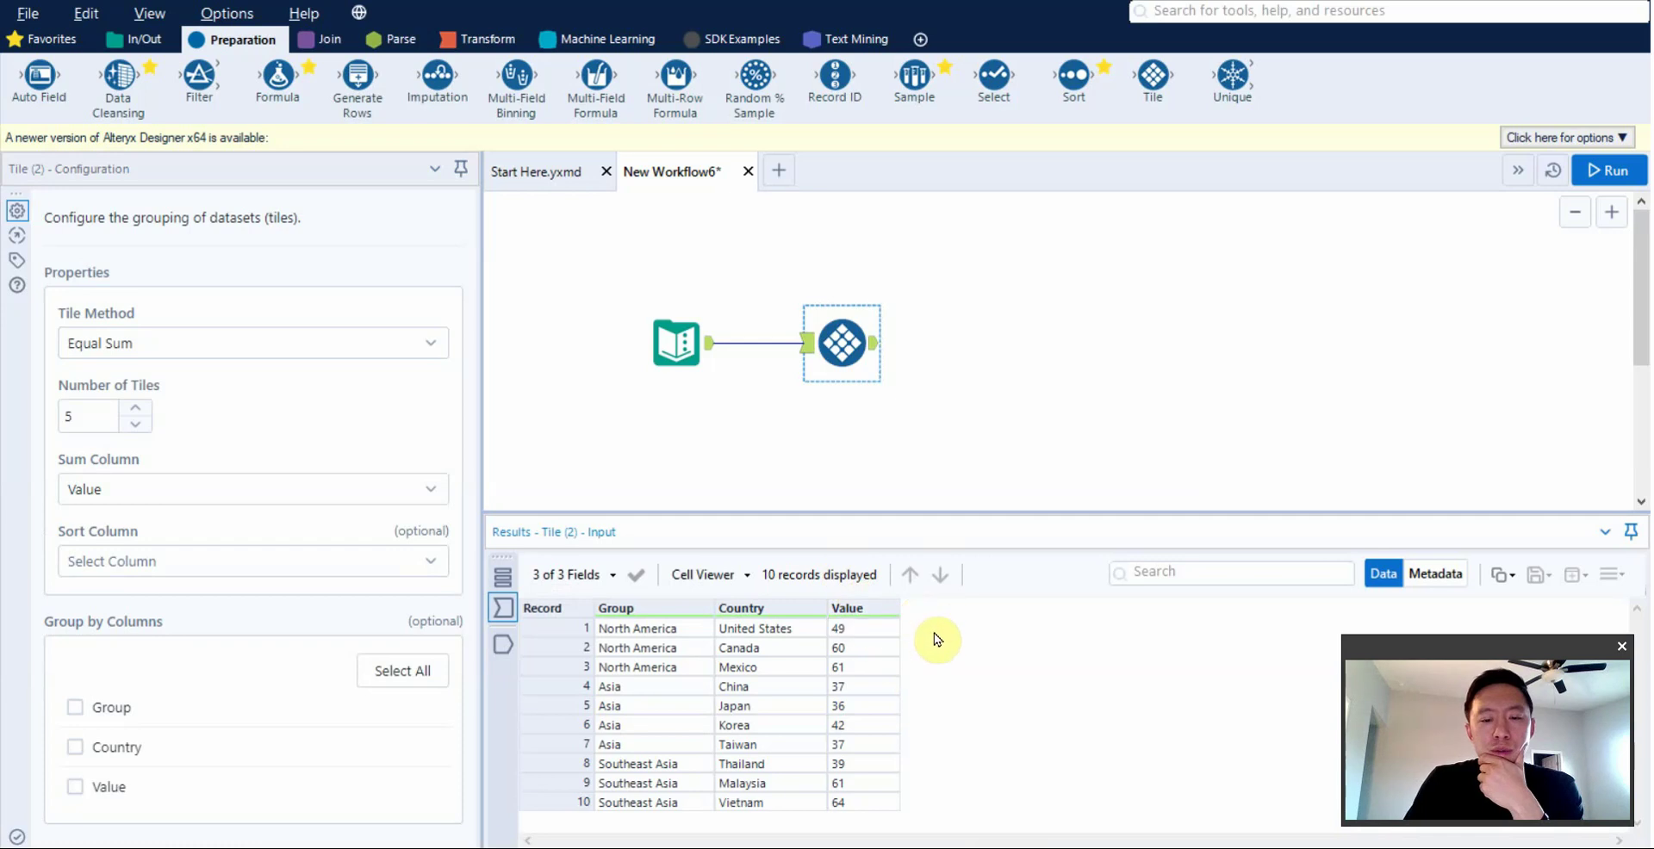
click(298, 356)
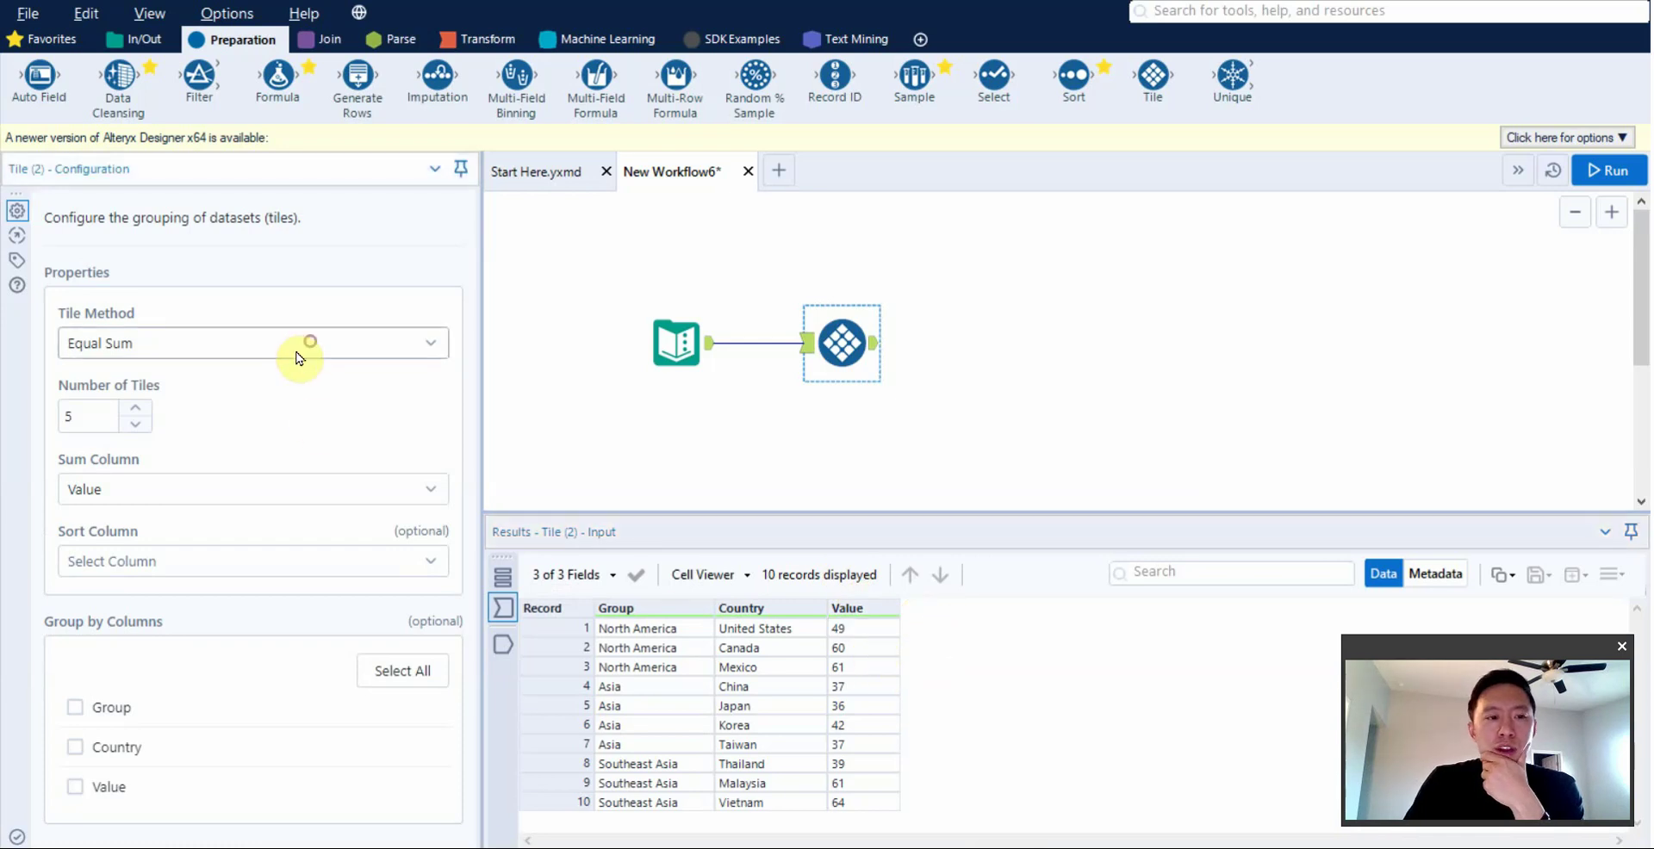
click(262, 398)
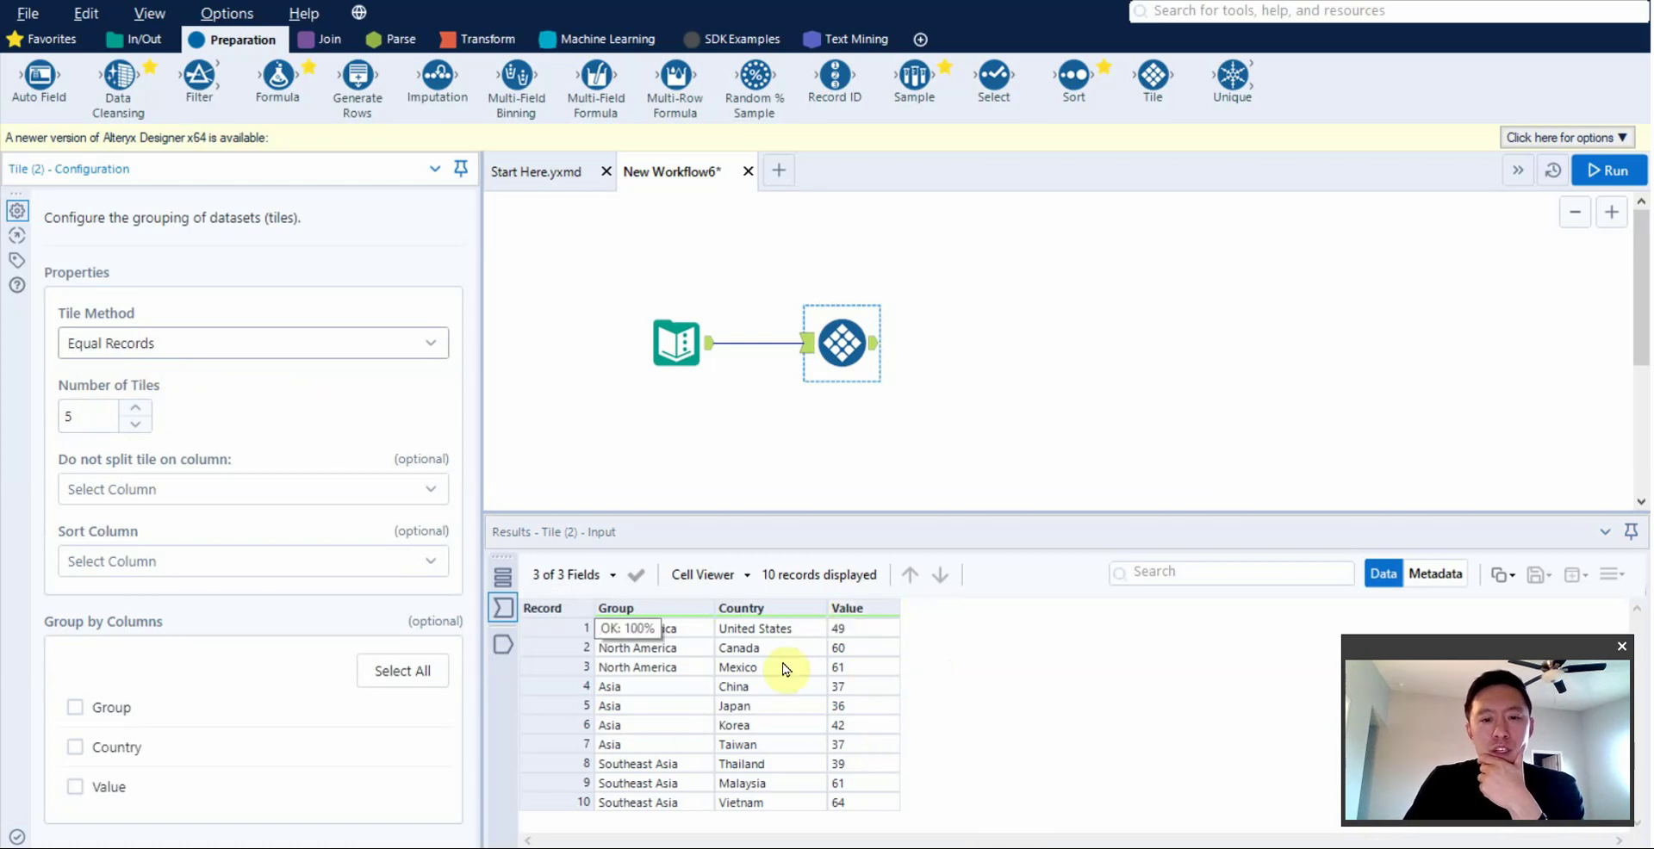
Step: Set Number of Tiles to 3 and run, viewing the 4/3/3 tile split in the output
double_click(97, 420)
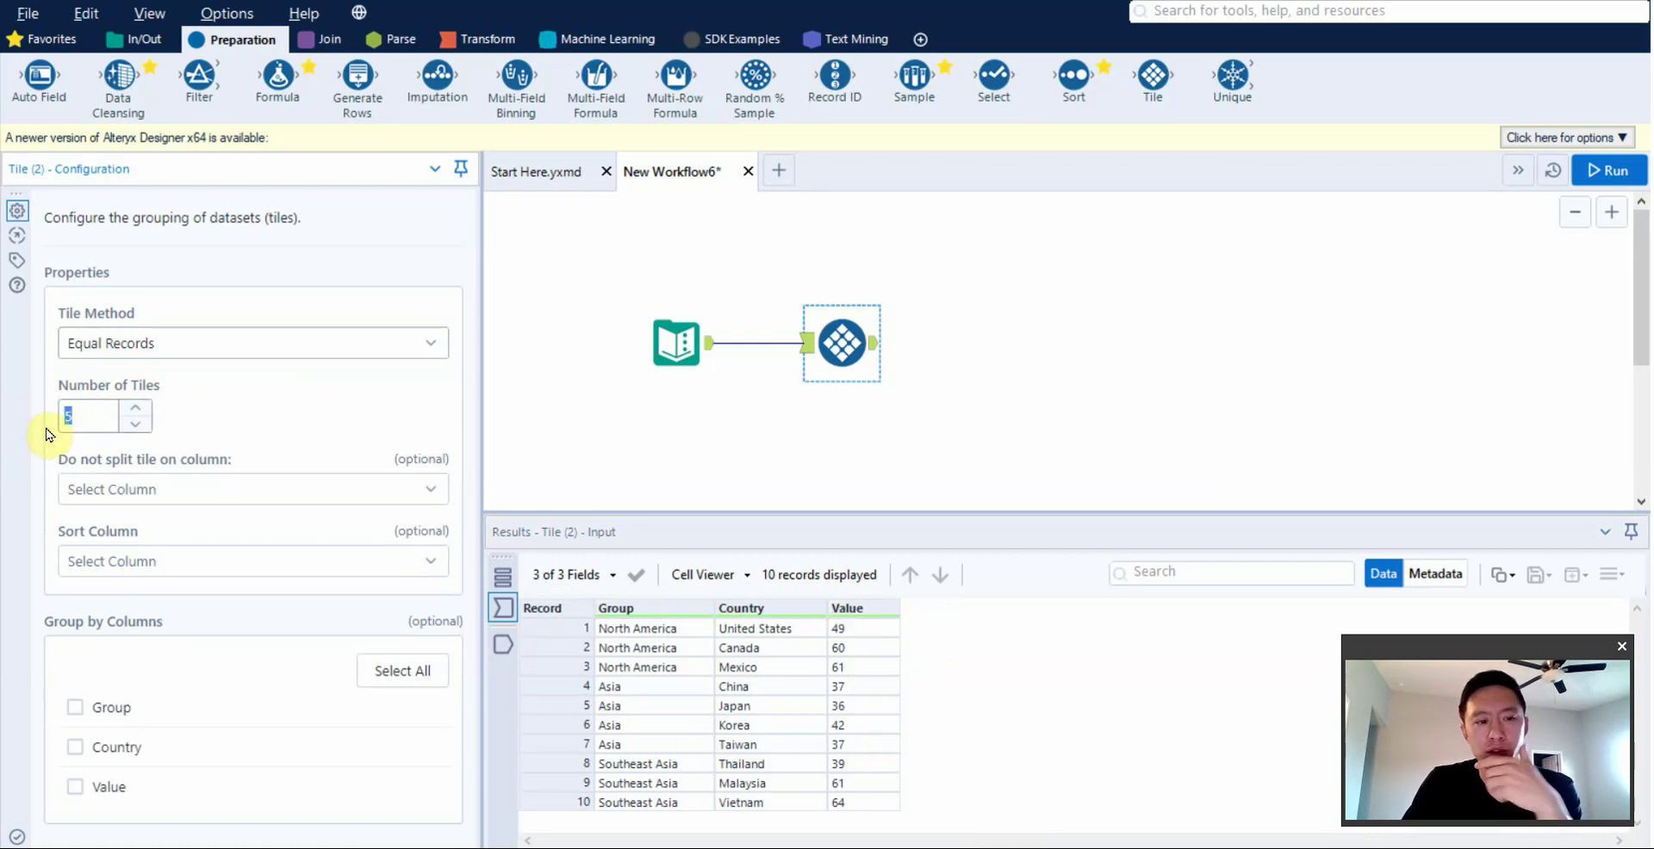
text(3)
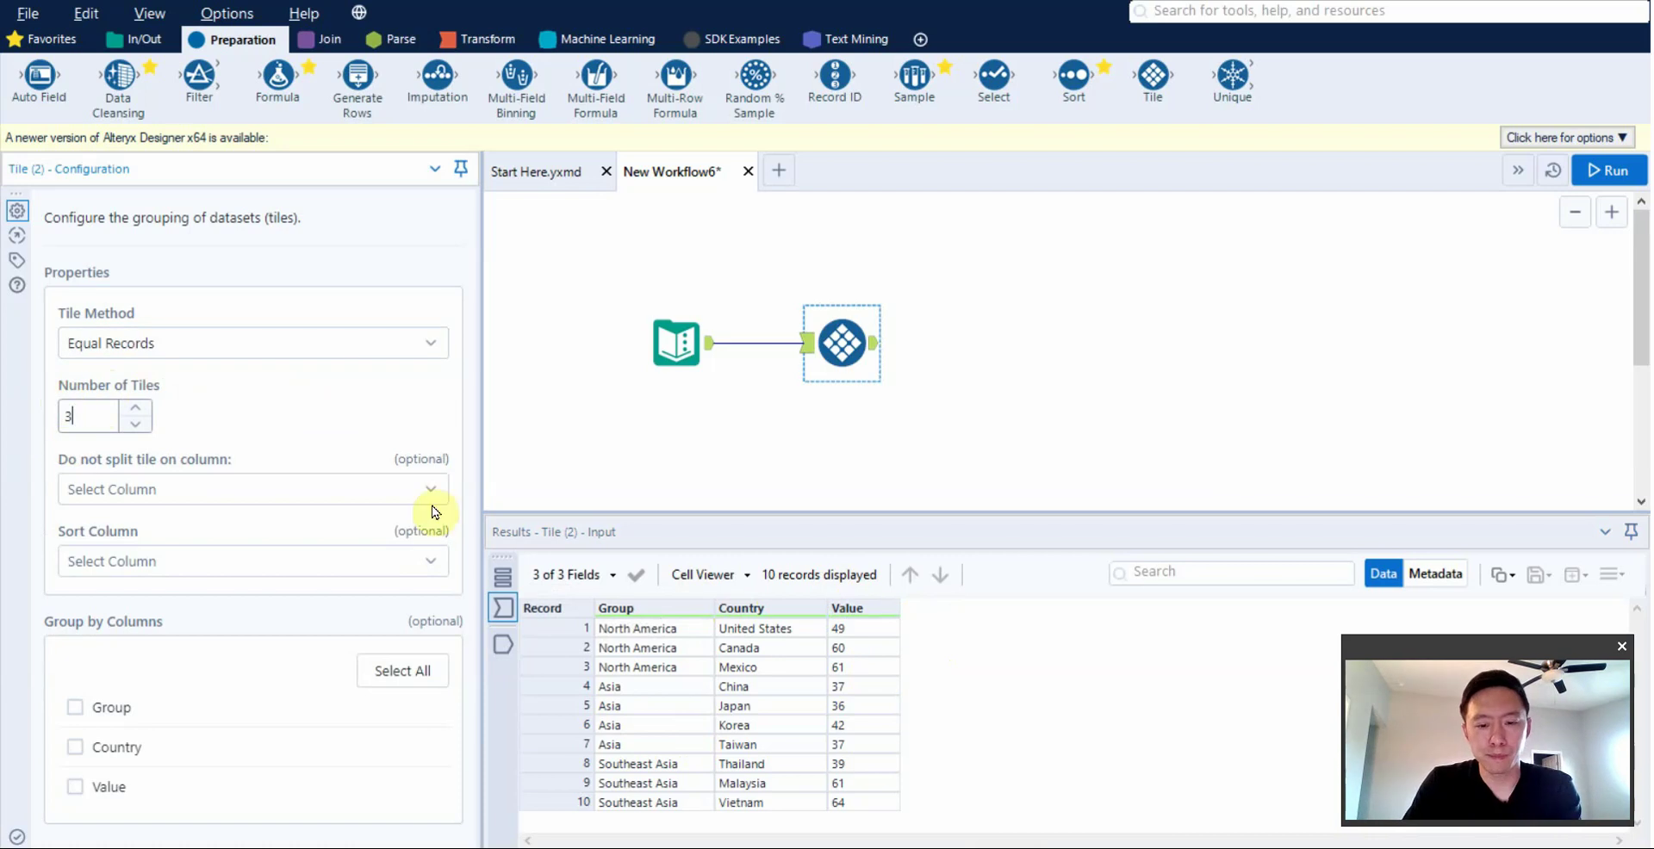
key(ctrl+r)
click(503, 644)
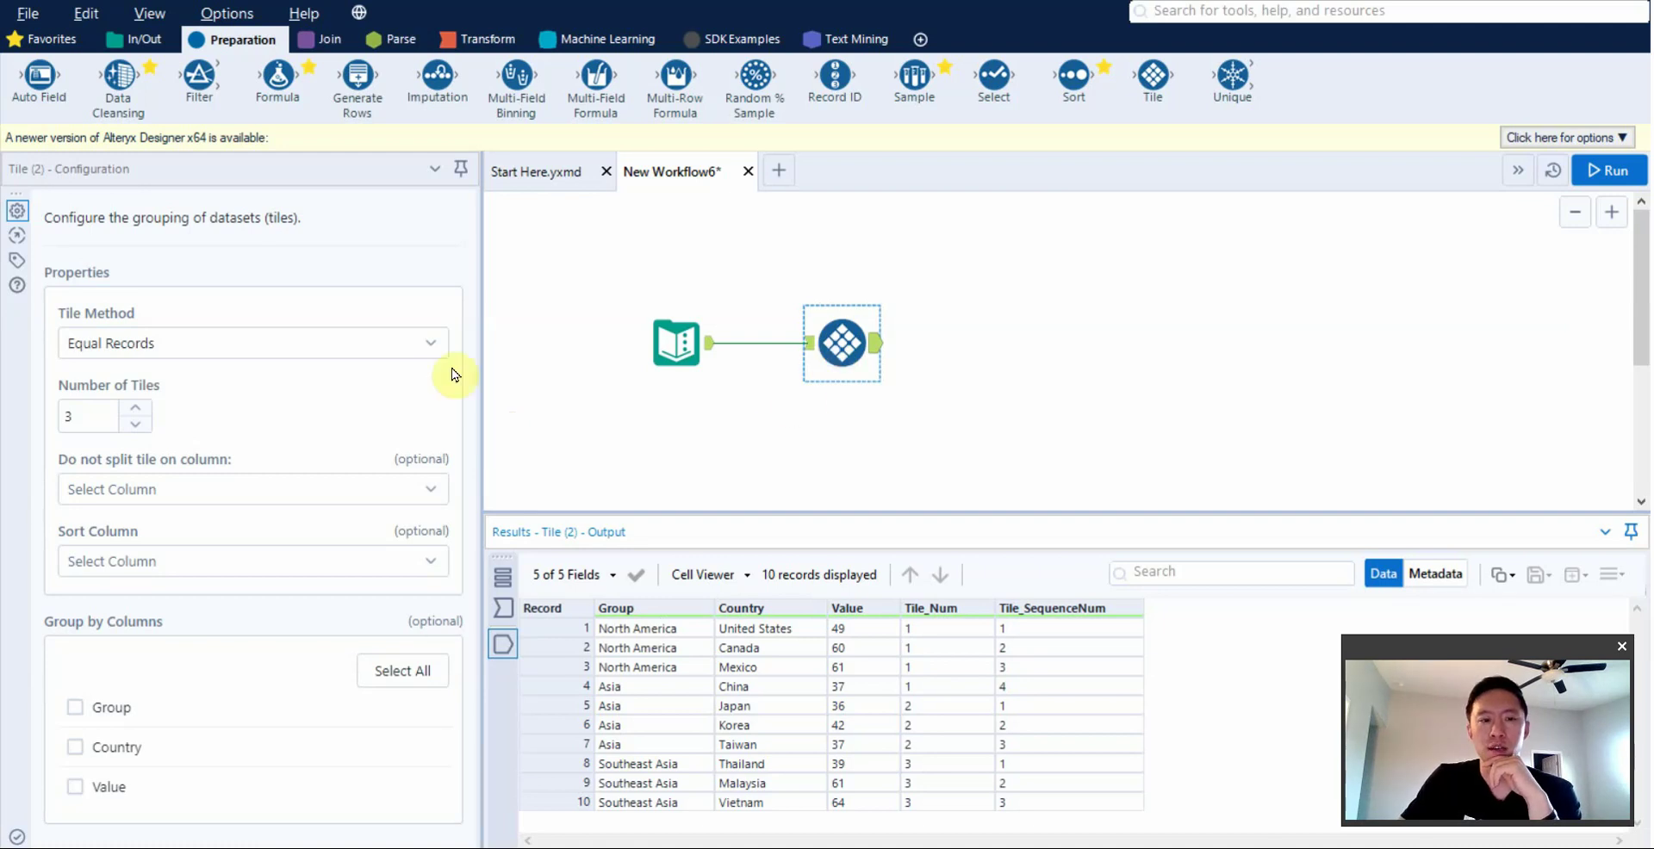
Step: Change the Tile method to Unique Value, briefly trying Smart Tile first
click(358, 348)
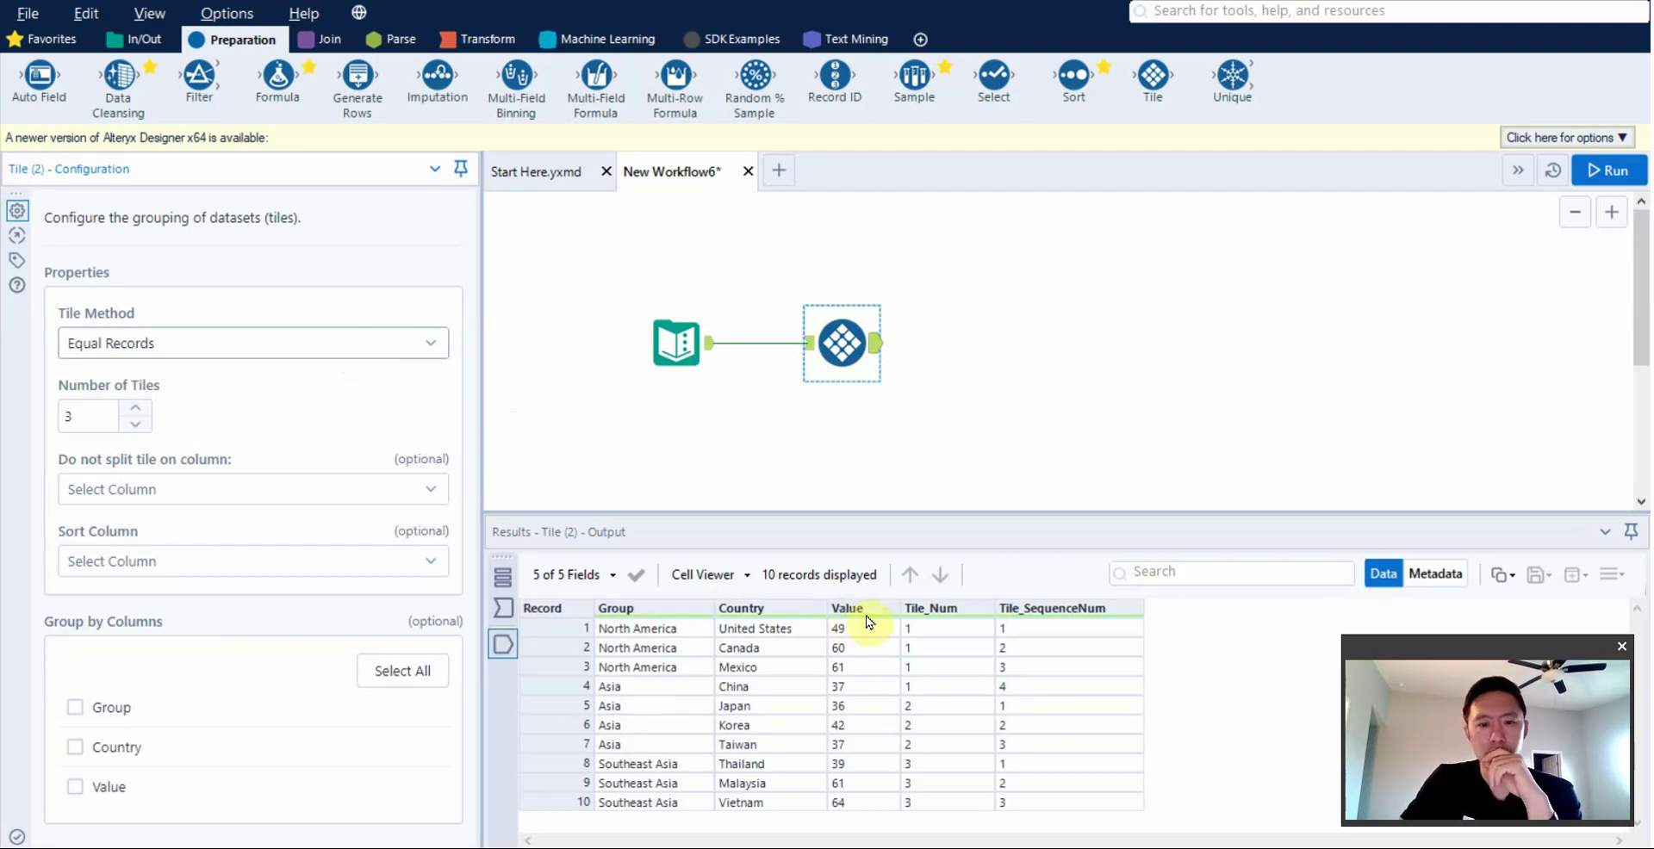
click(398, 347)
click(204, 454)
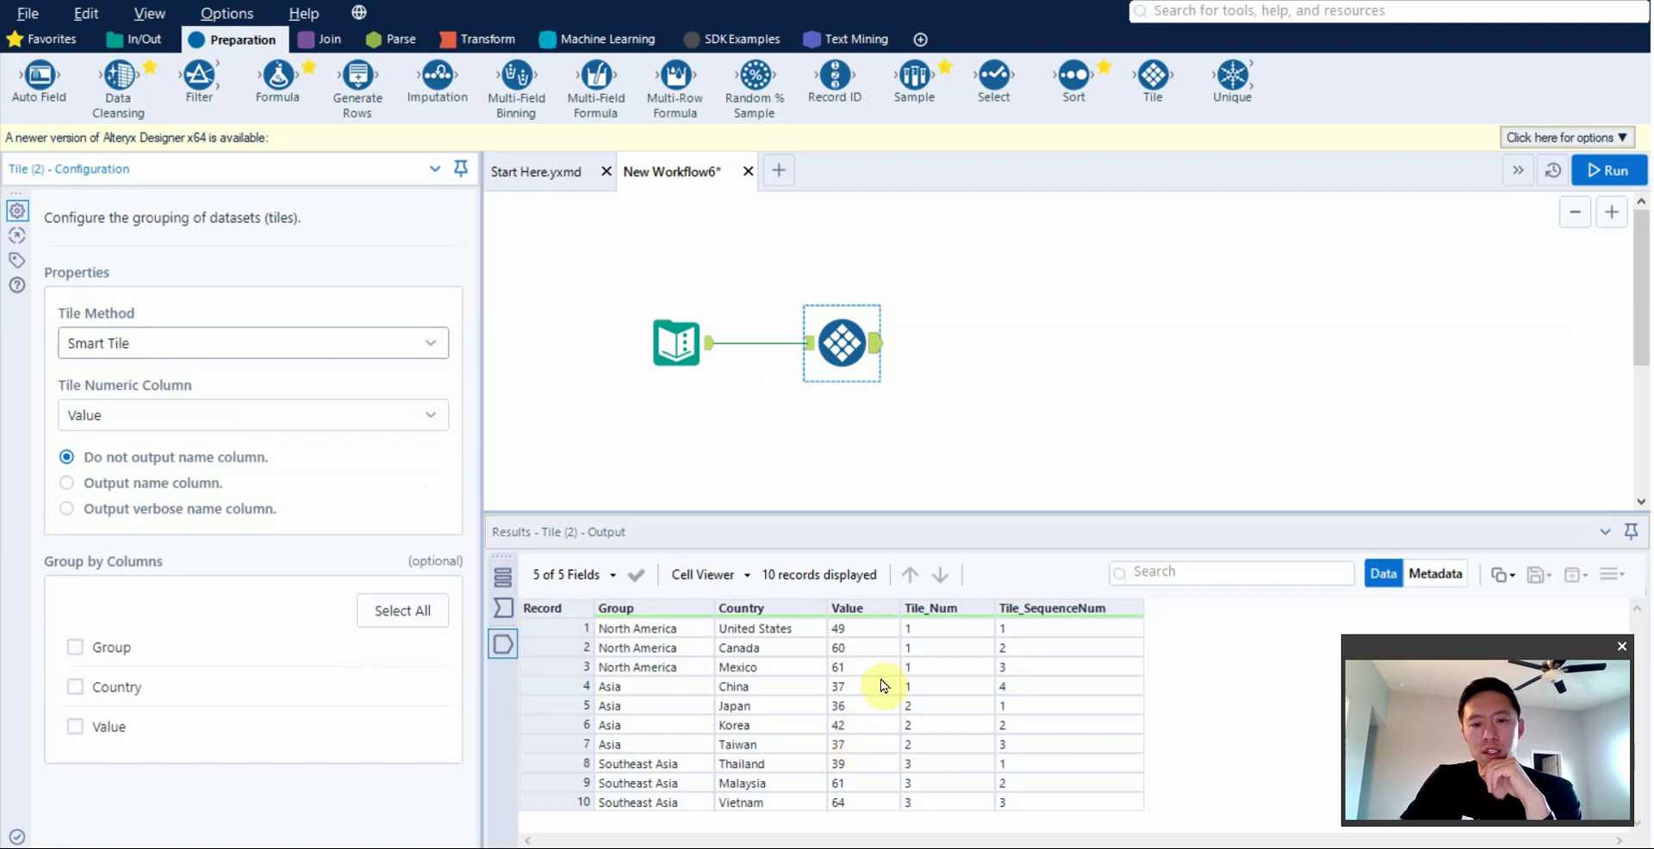
click(252, 356)
click(210, 491)
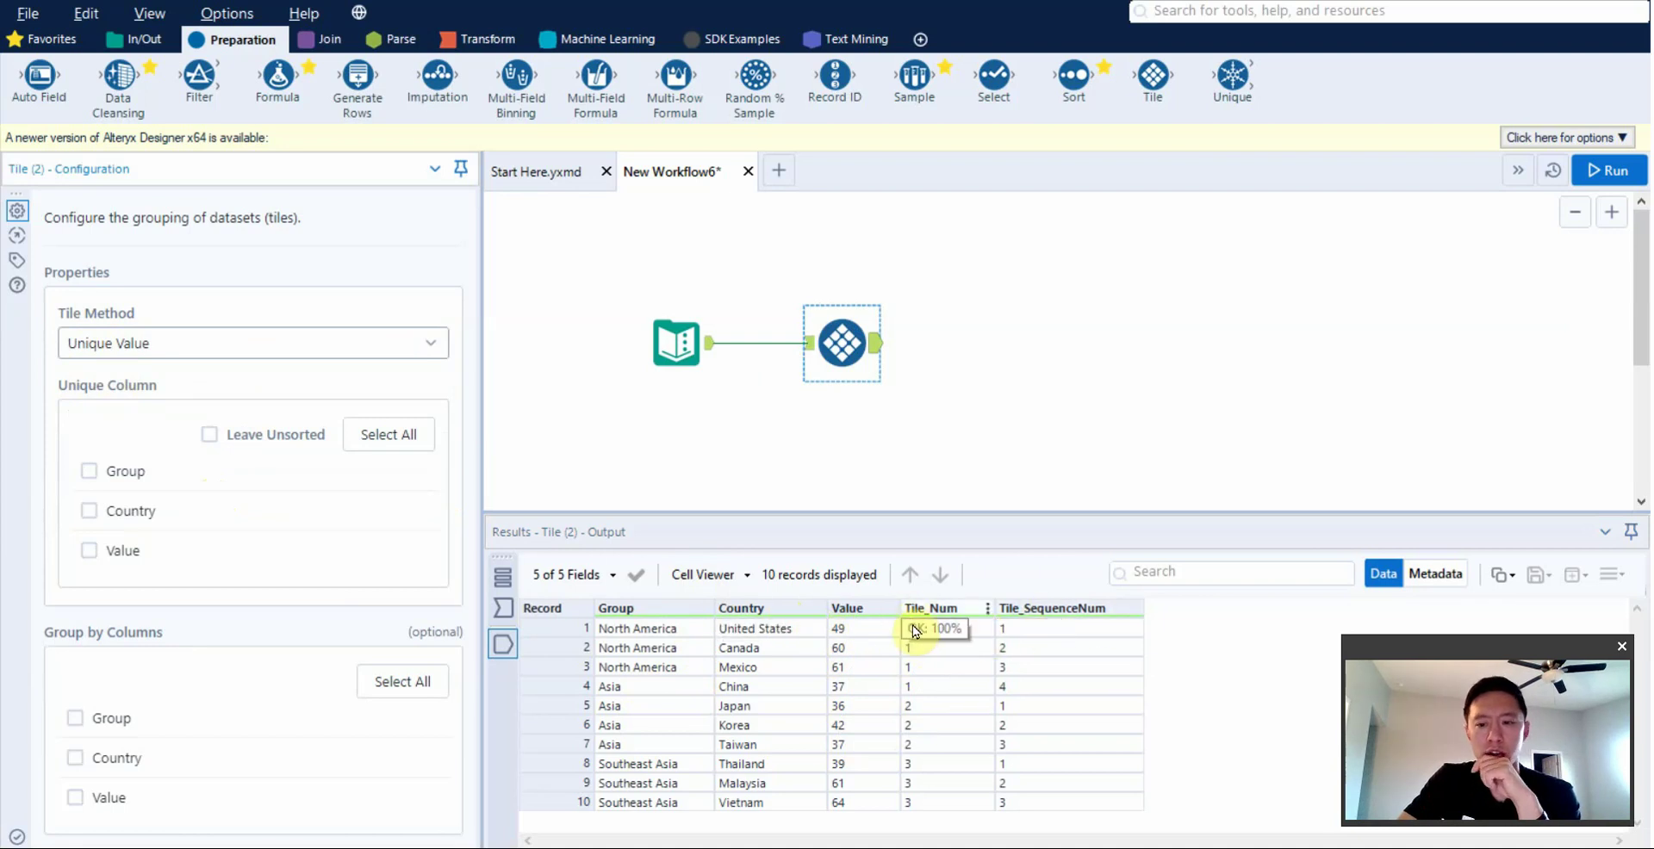
click(324, 353)
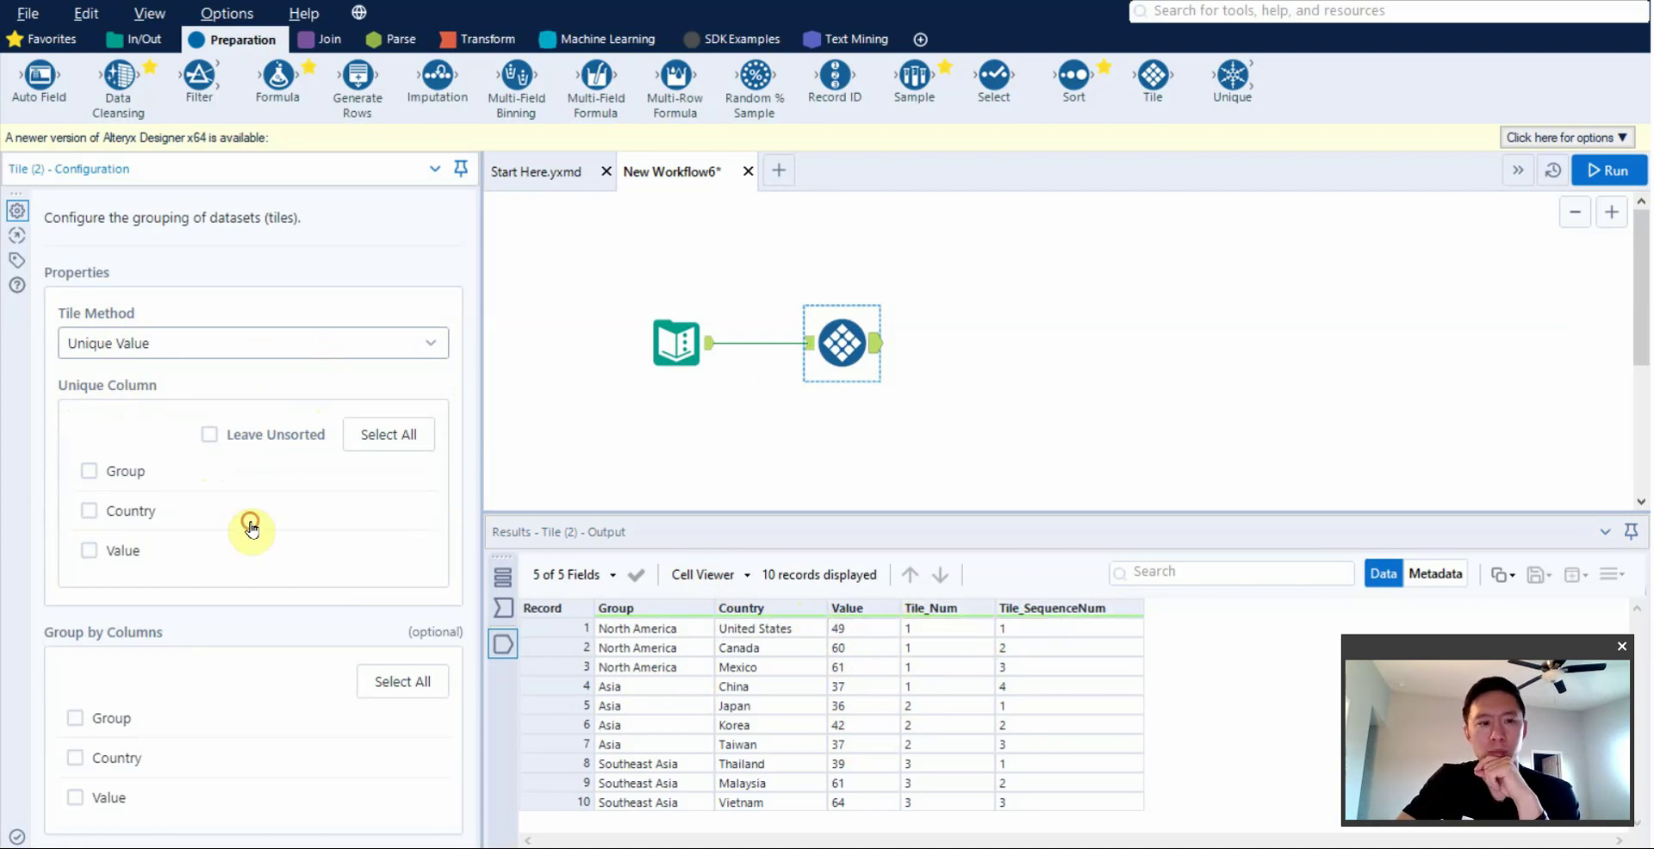
Step: Use Manual tiling on Value with cutoffs 100, 200, 300 and run, landing all records in tile 1
click(250, 525)
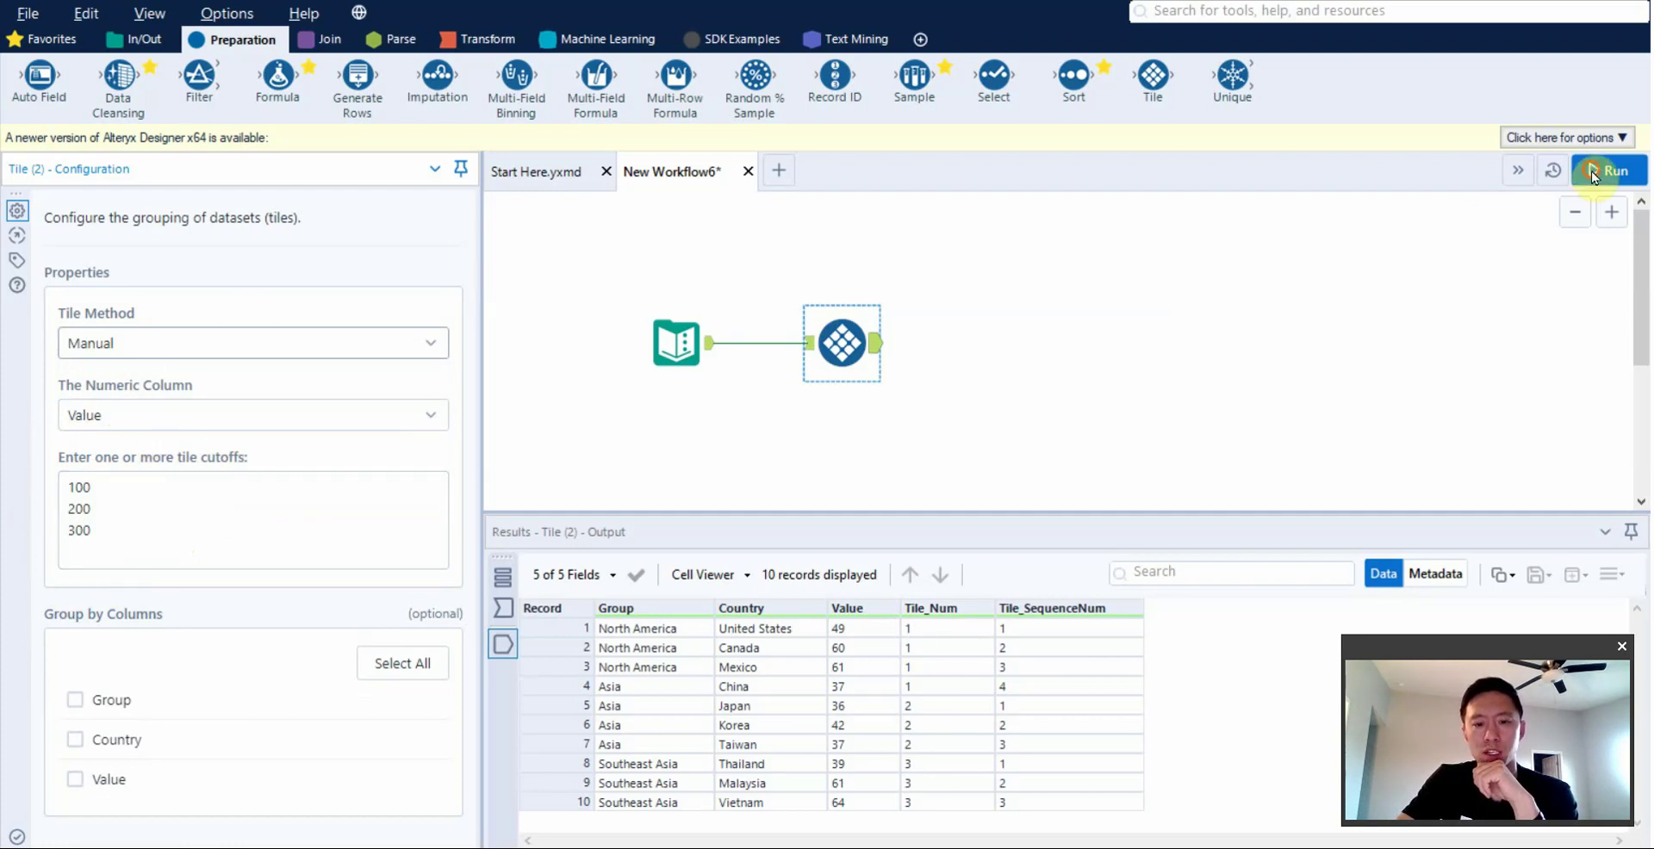
click(1603, 169)
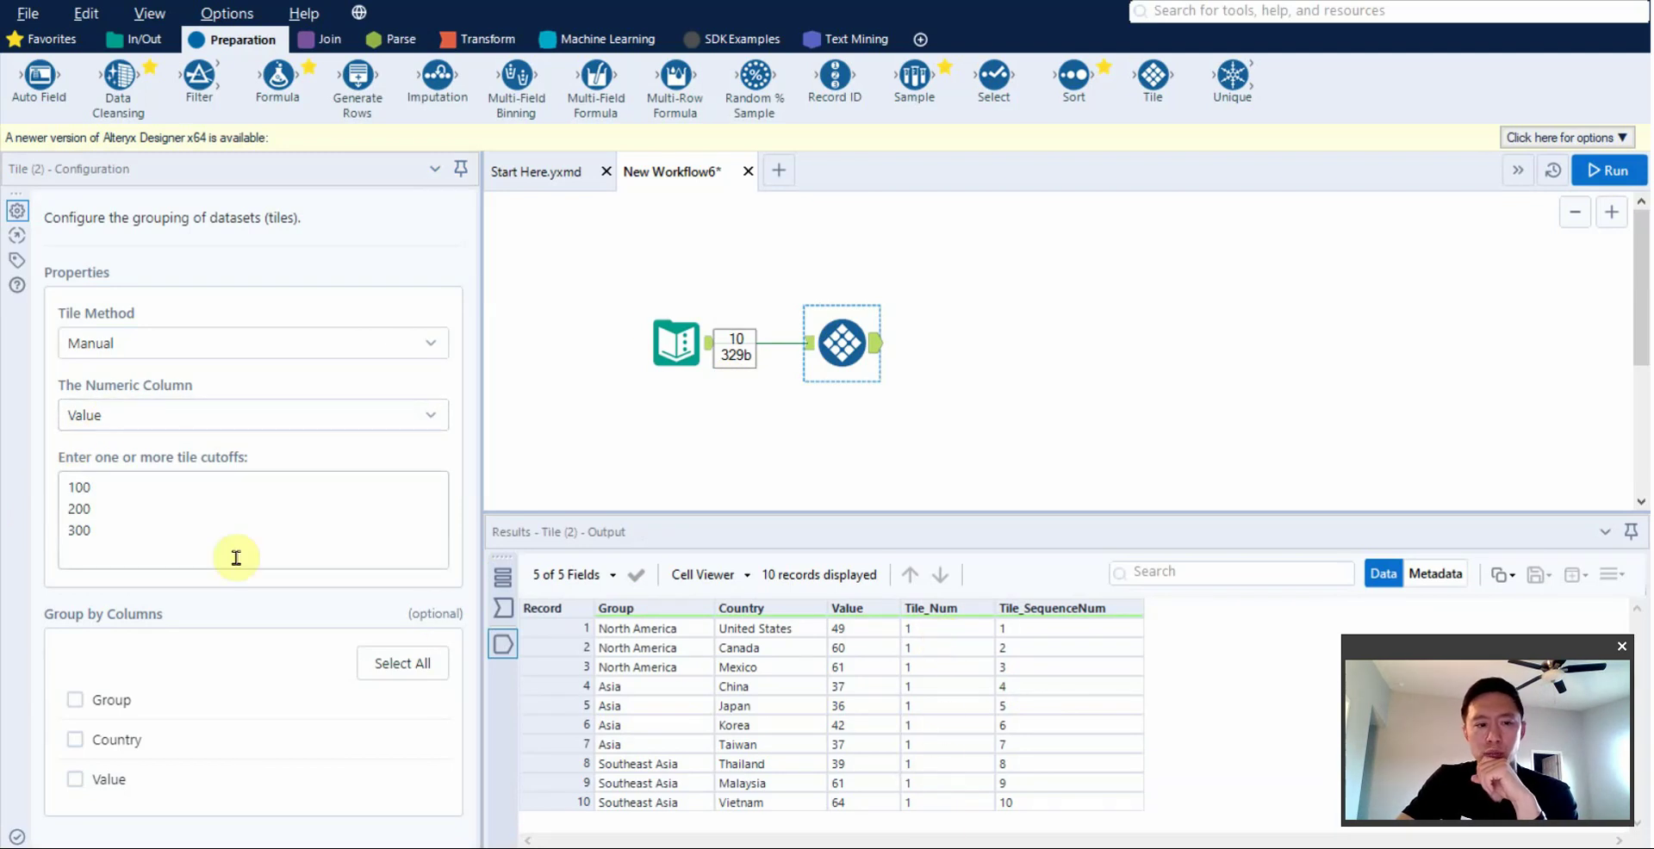
click(100, 485)
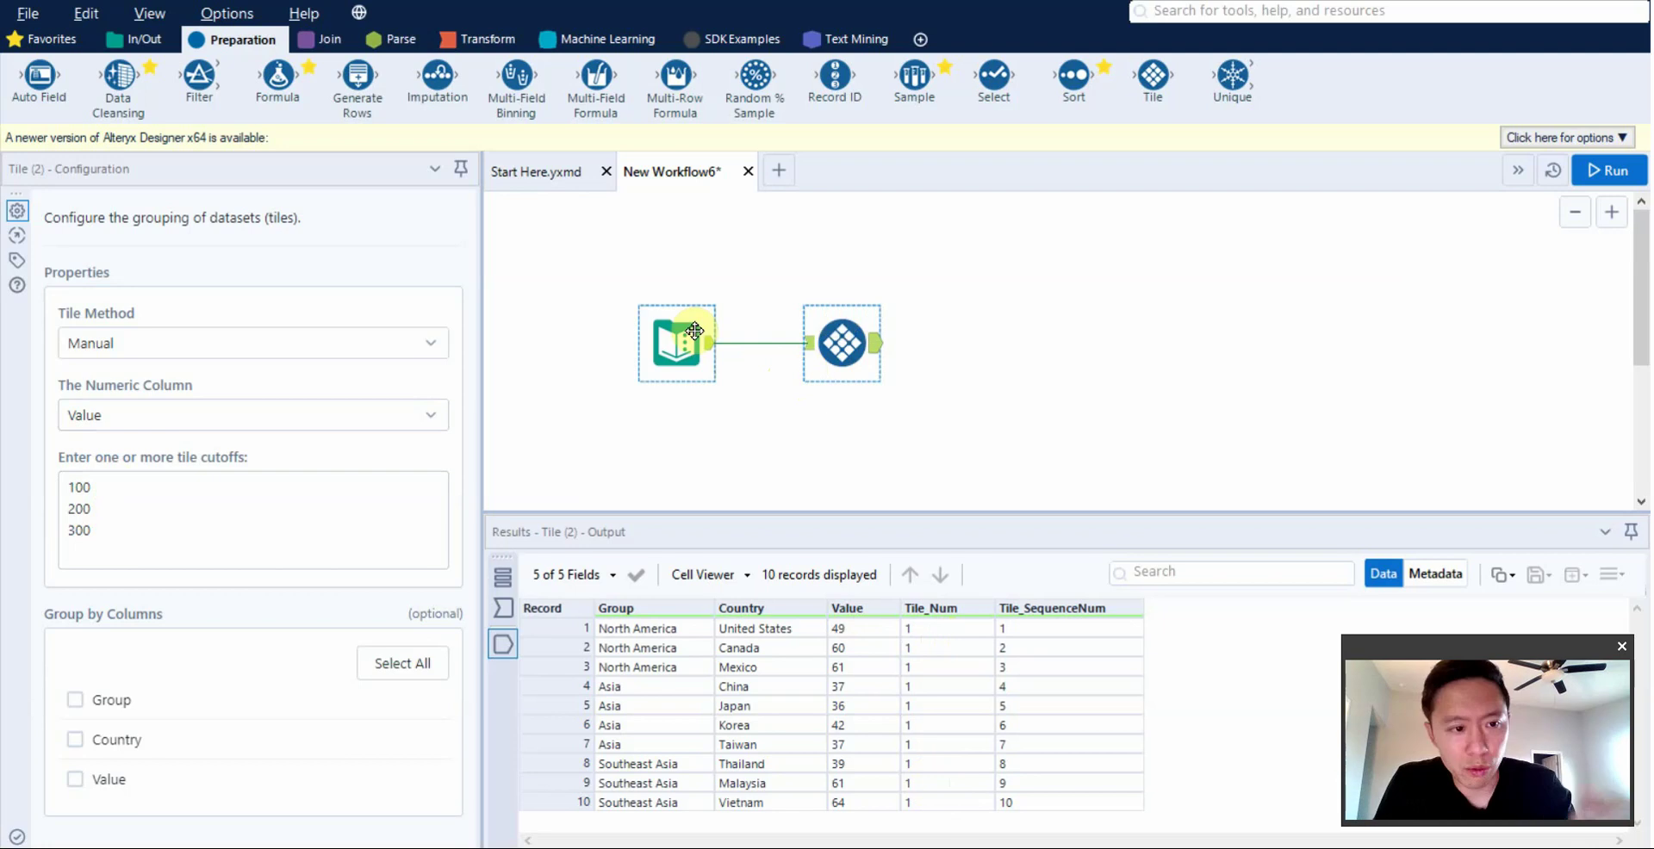
Step: Switch to Unique Value tiling on the Value column and rerun, producing tiles 1–8
click(379, 347)
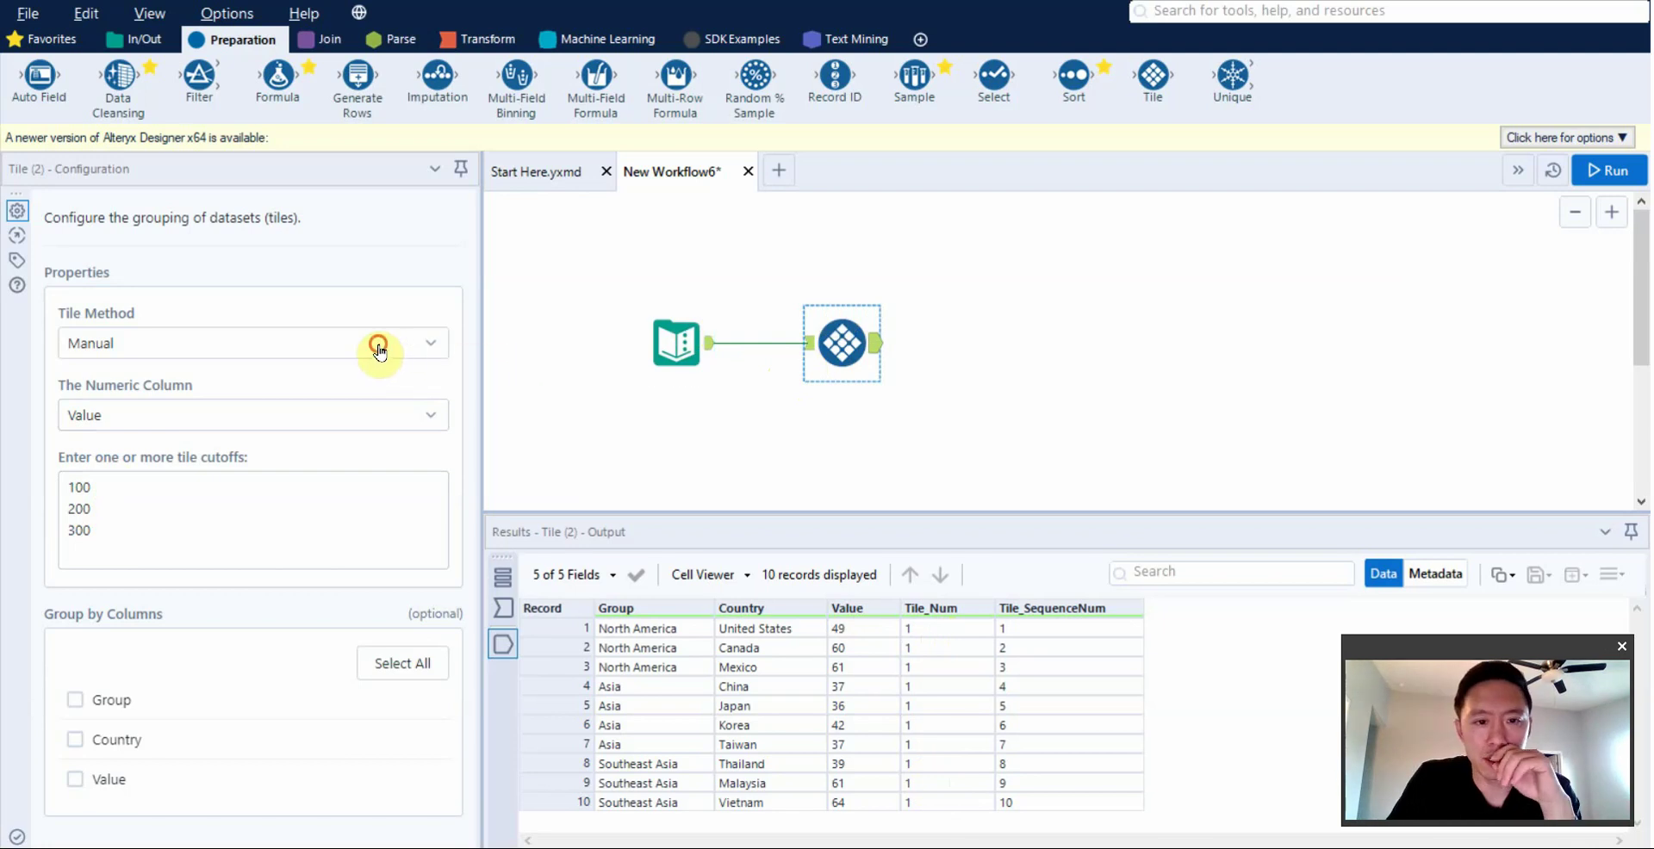
click(310, 484)
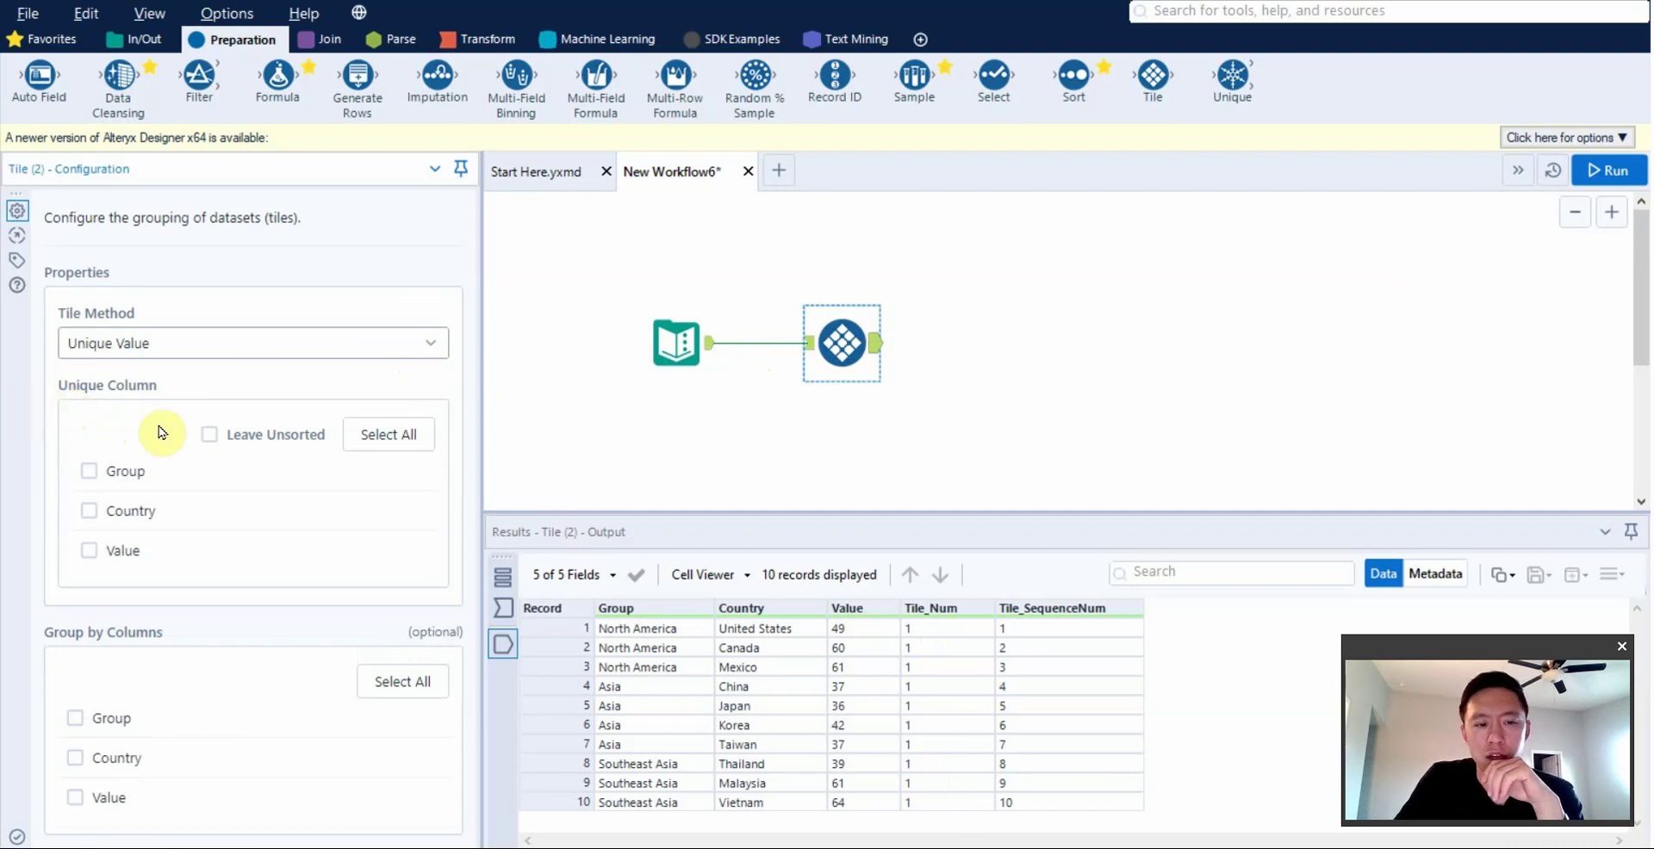
click(120, 558)
key(ctrl+r)
click(848, 368)
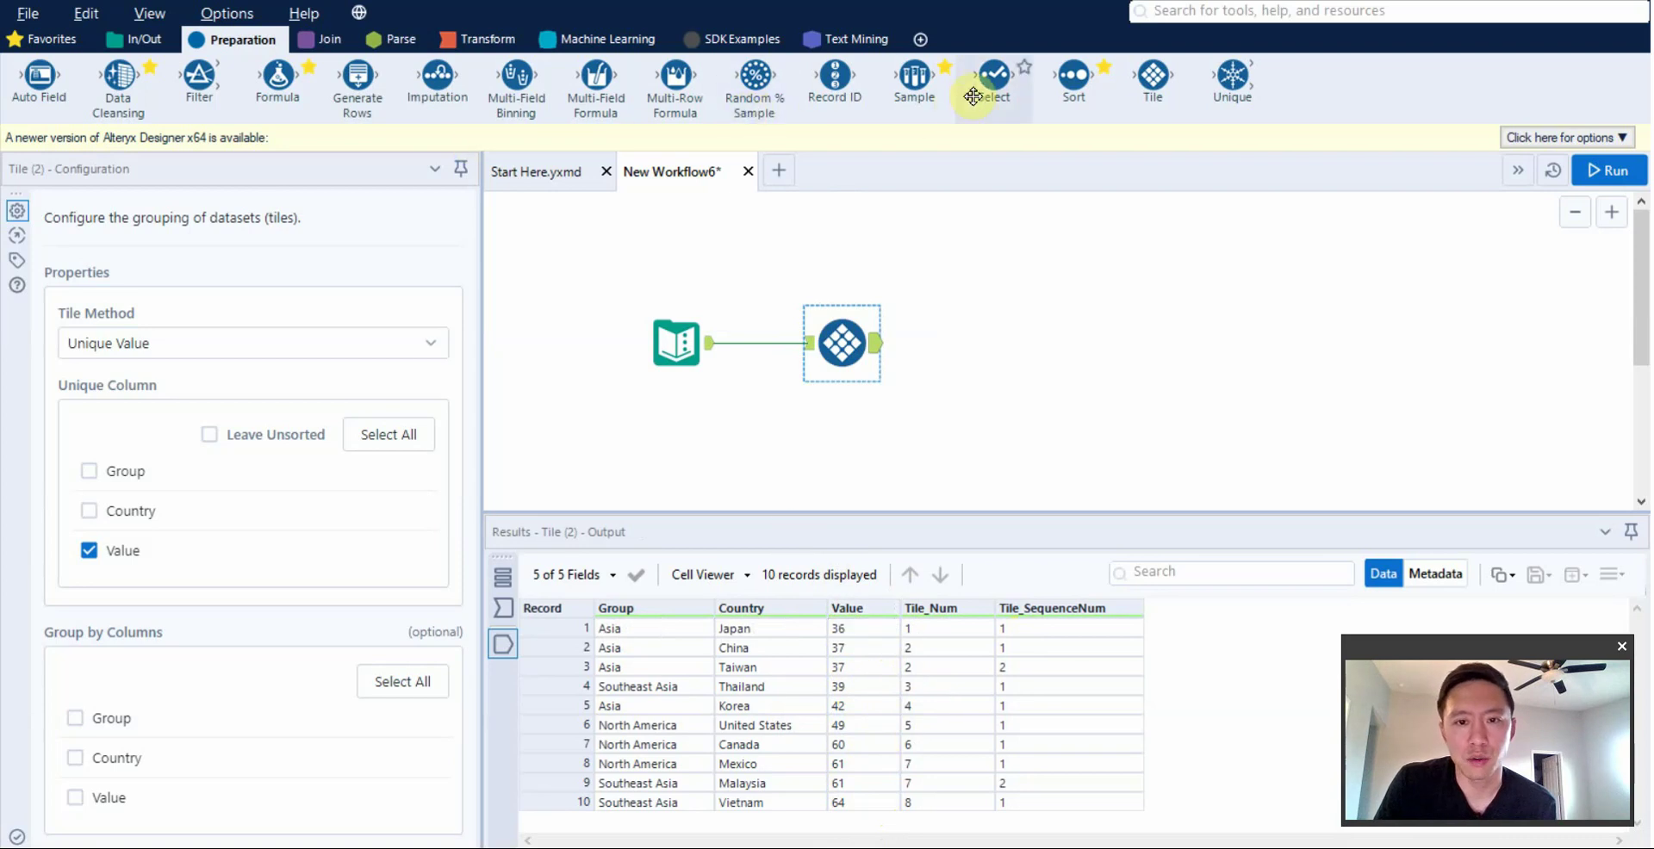
Step: Insert a Sort tool before the Tile tool, sorting Value descending
drag(1073, 78, 799, 342)
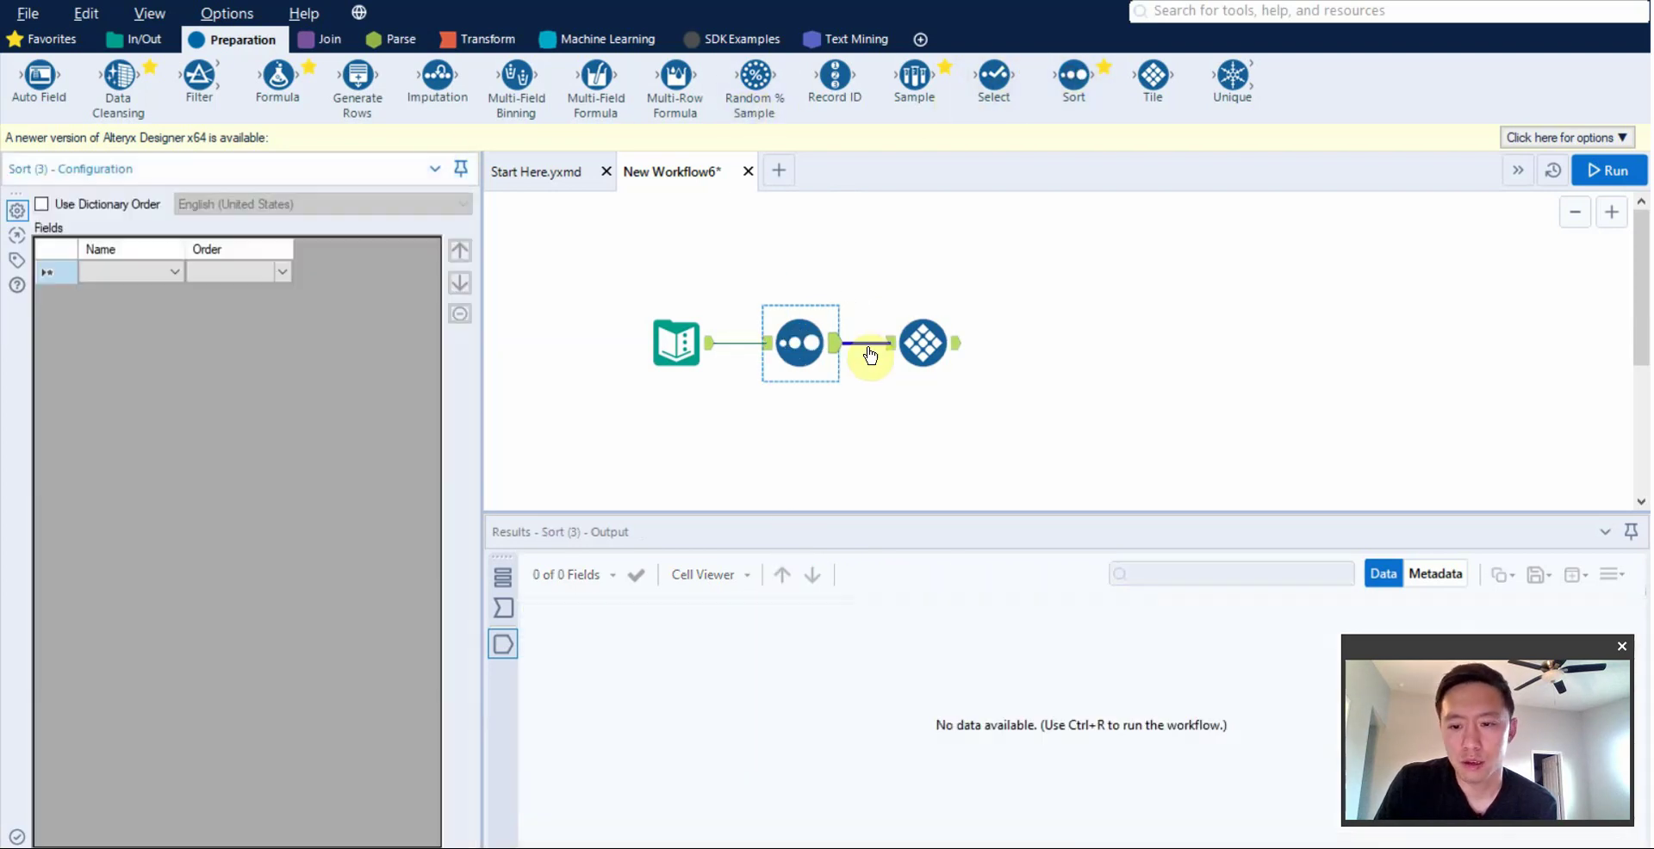
ctrl+click(921, 348)
click(799, 343)
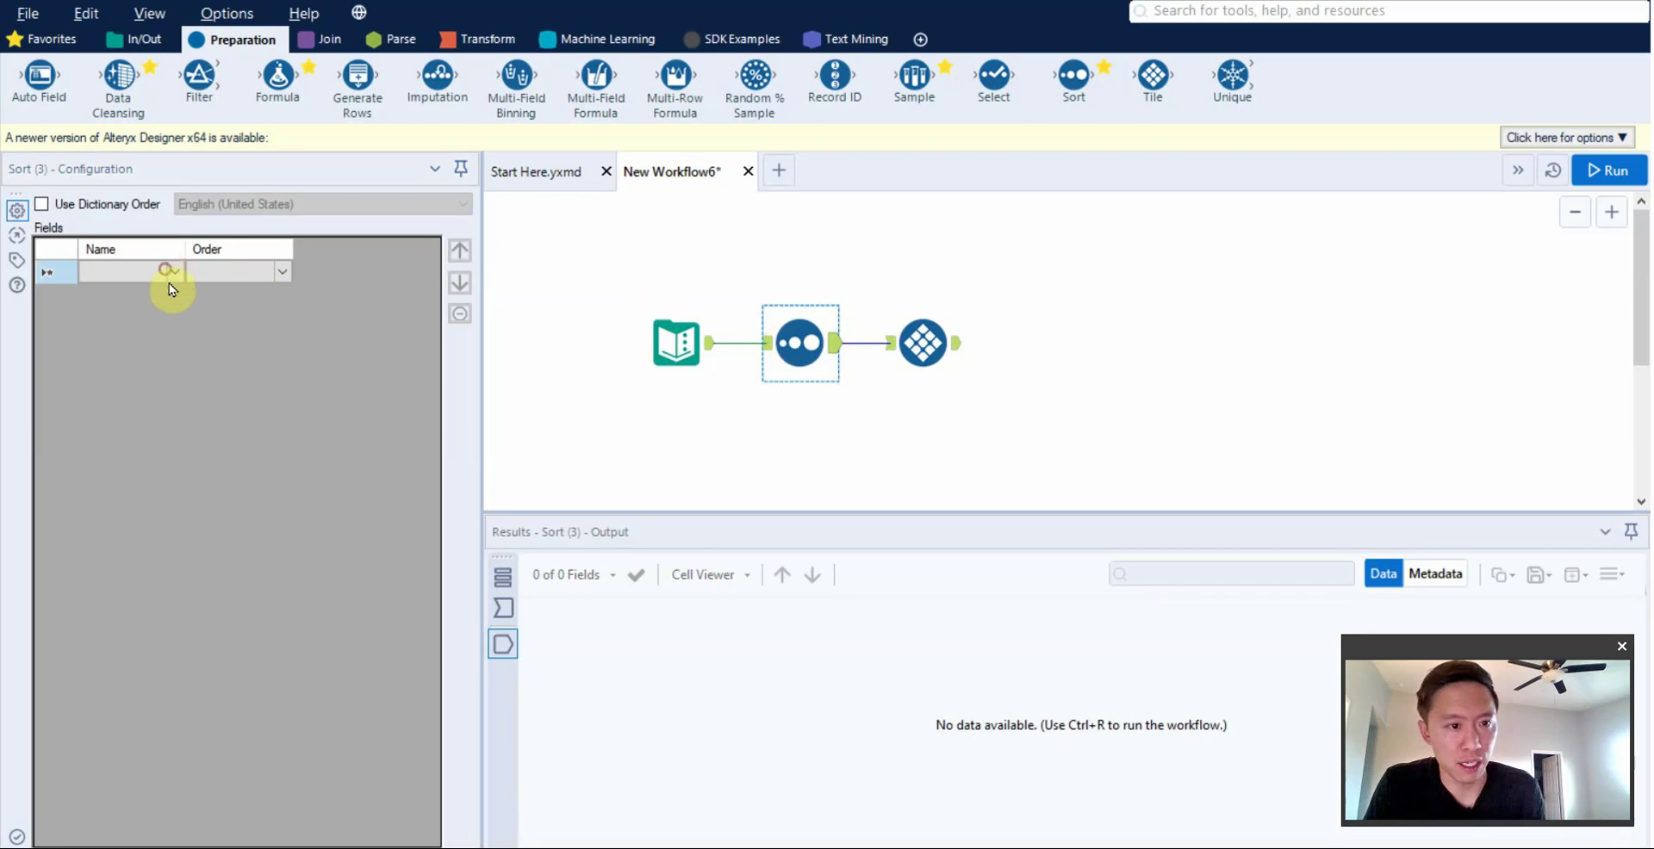
click(156, 321)
click(265, 303)
click(805, 357)
Step: Run the workflow and compare the records entering and leaving the Sort
key(ctrl+r)
click(502, 608)
click(503, 644)
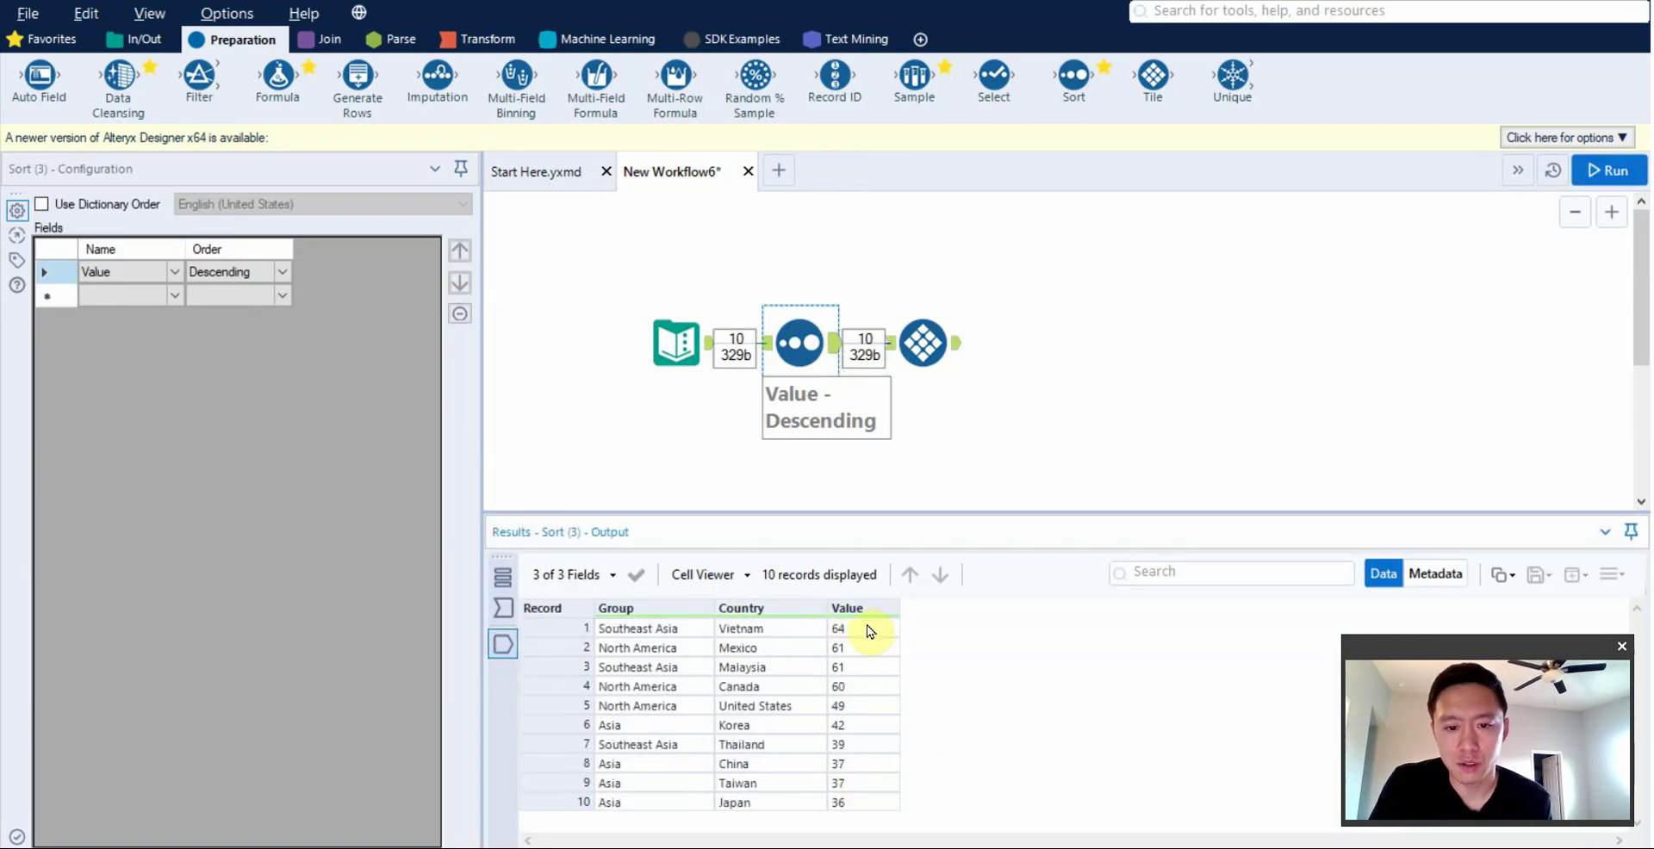
click(918, 341)
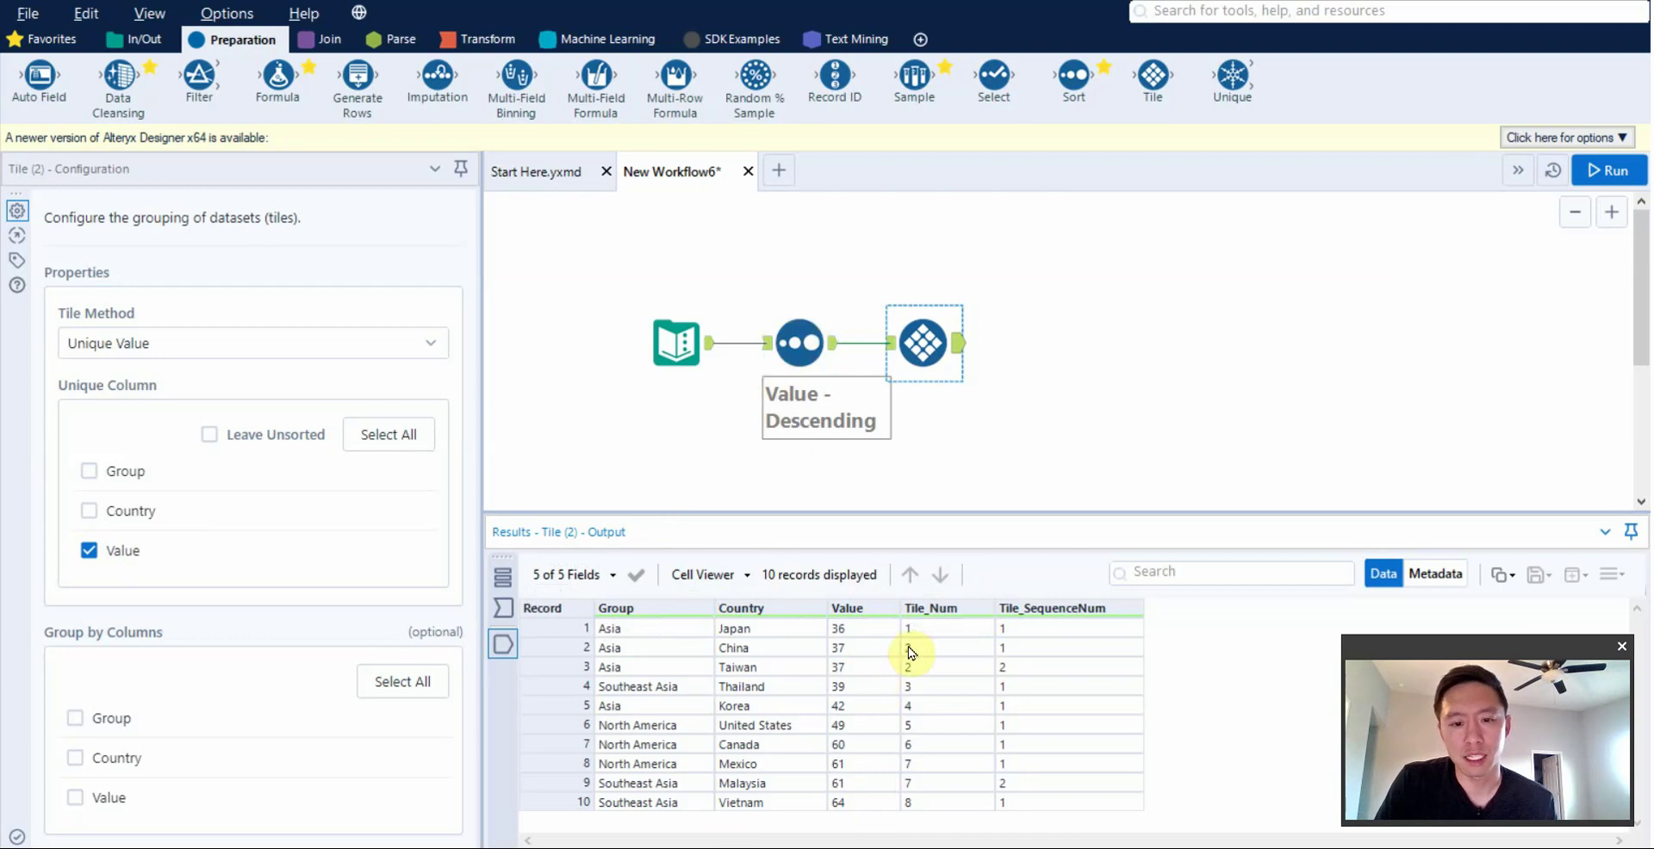
Step: Check Leave Unsorted in the Tile tool and rerun, so tiles follow the descending Value order
click(230, 441)
click(231, 441)
key(ctrl+r)
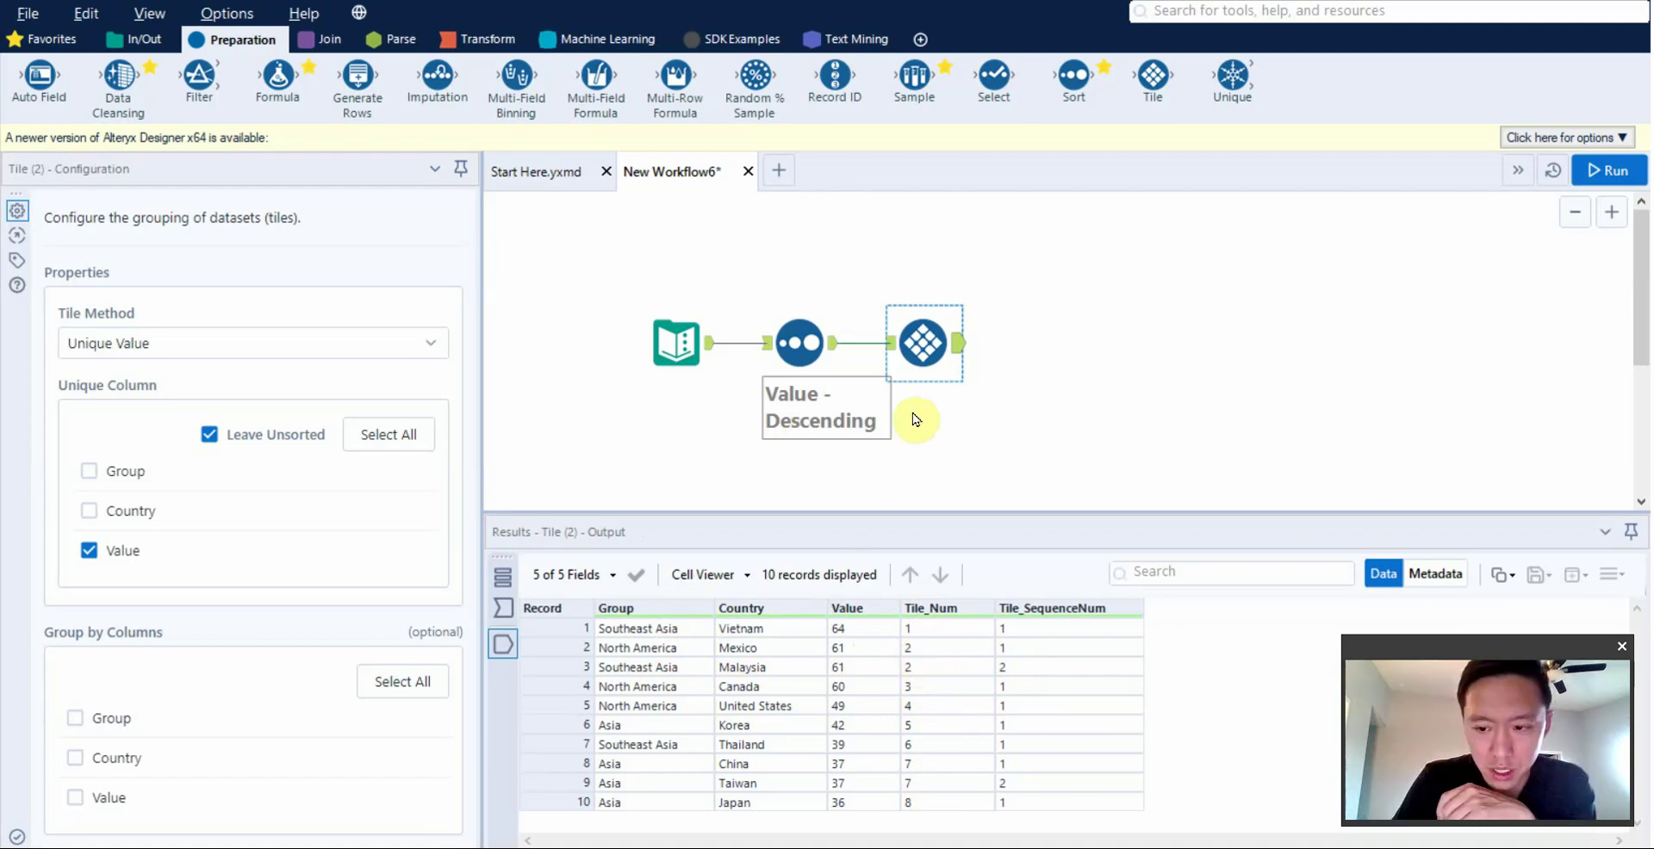
Step: Move the Tile tool and the Sort tool to the right to space them out, then reselect Tile
drag(924, 345, 965, 343)
ctrl+click(804, 356)
drag(803, 355, 823, 356)
click(965, 343)
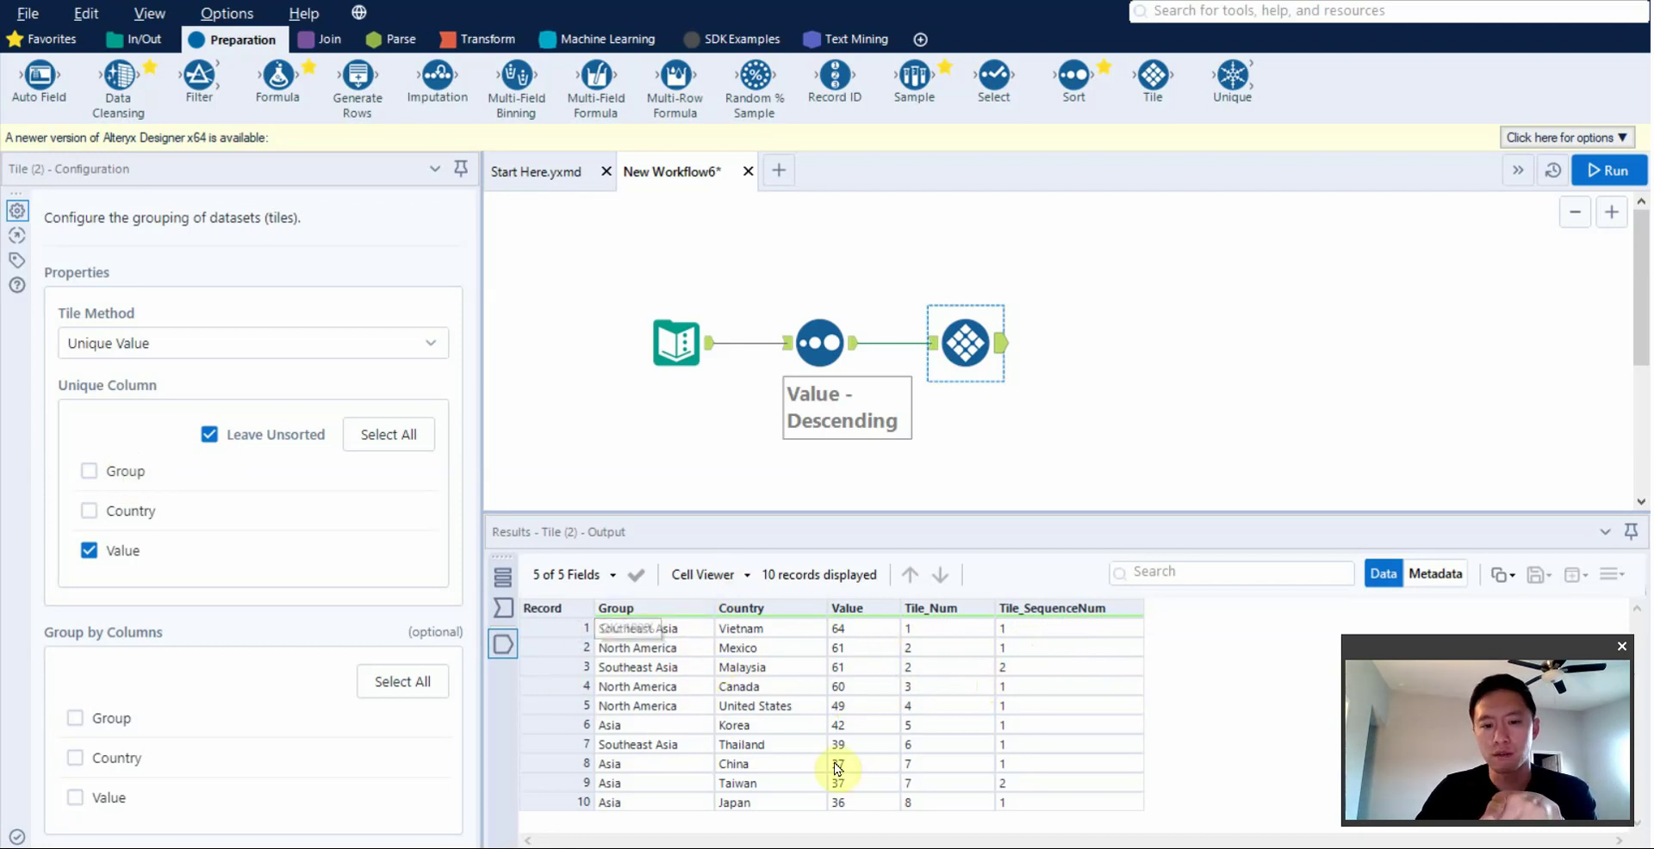
Step: Add Group ascending as the first Sort field ahead of Value descending, rerun, and view Tile
click(813, 344)
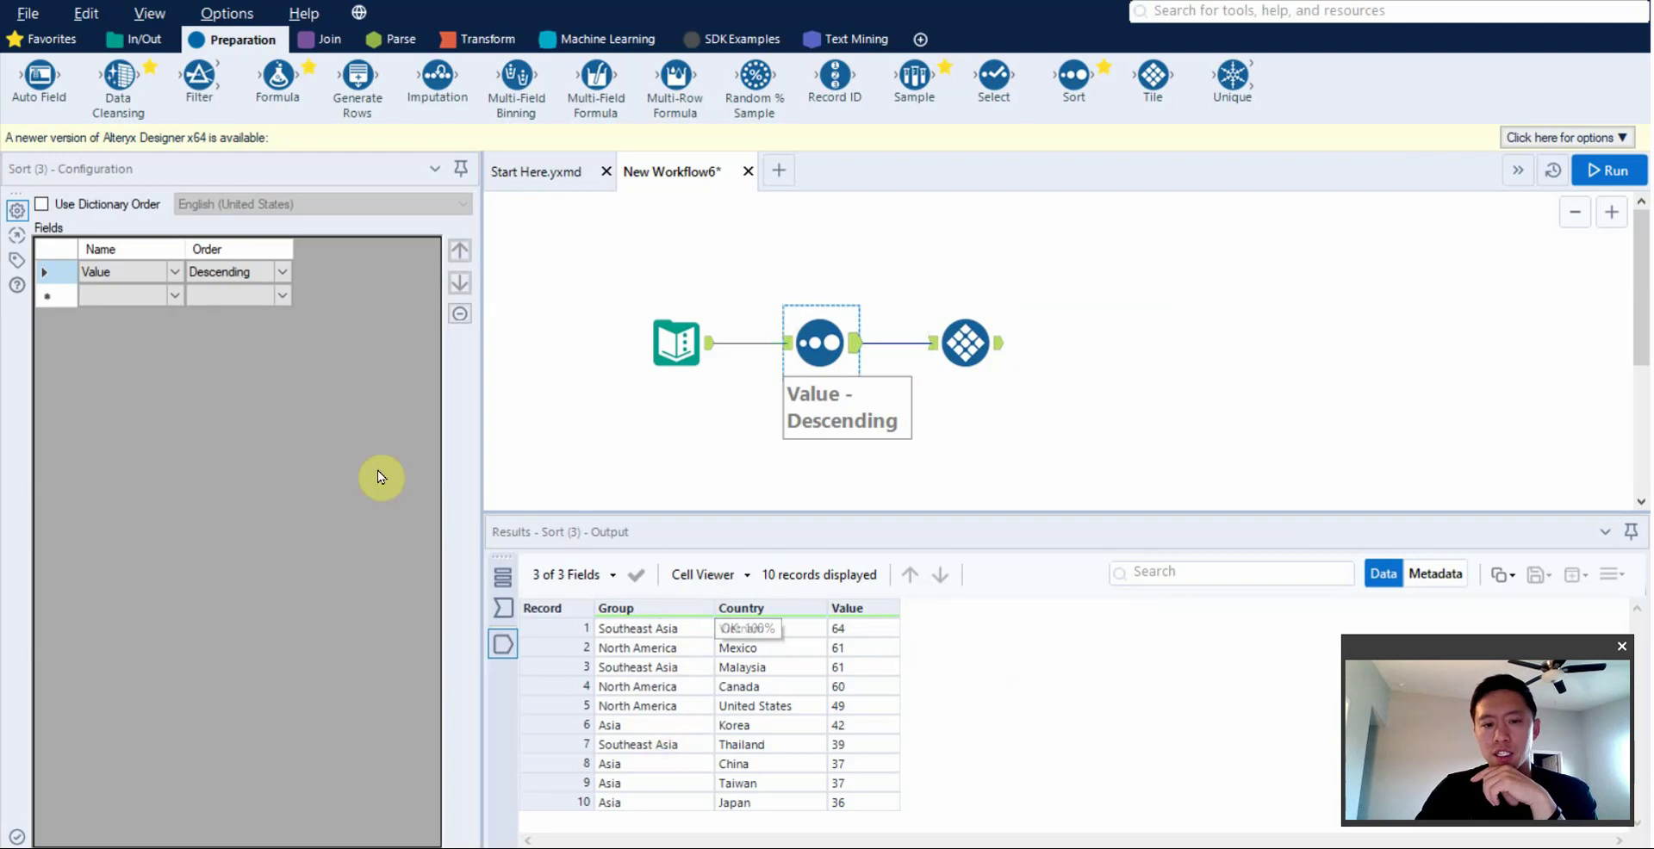
click(137, 298)
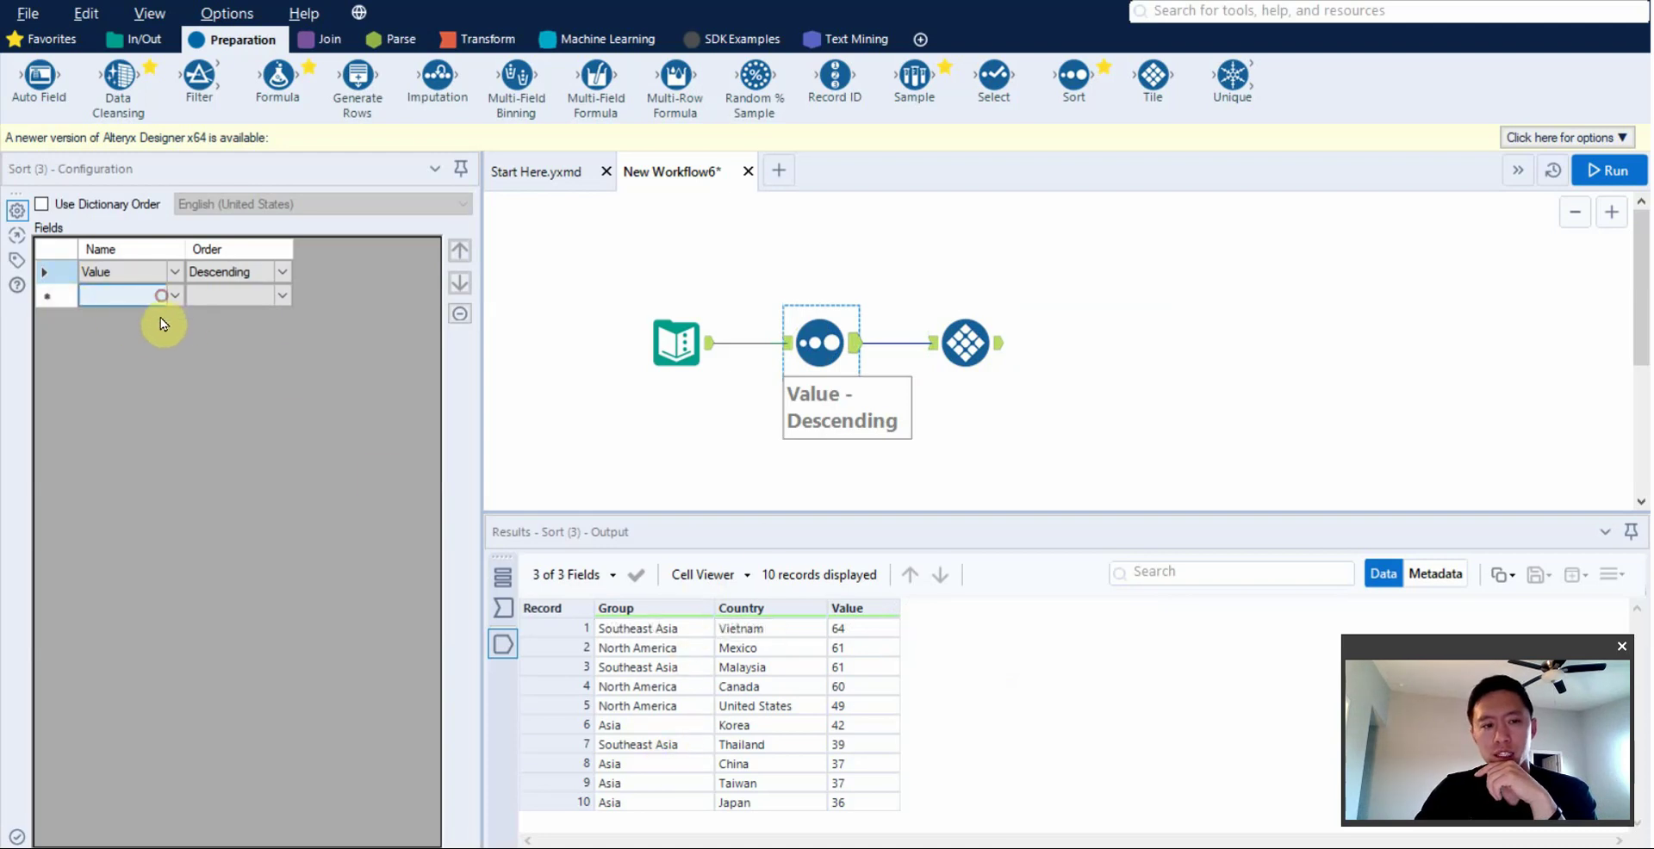
click(160, 317)
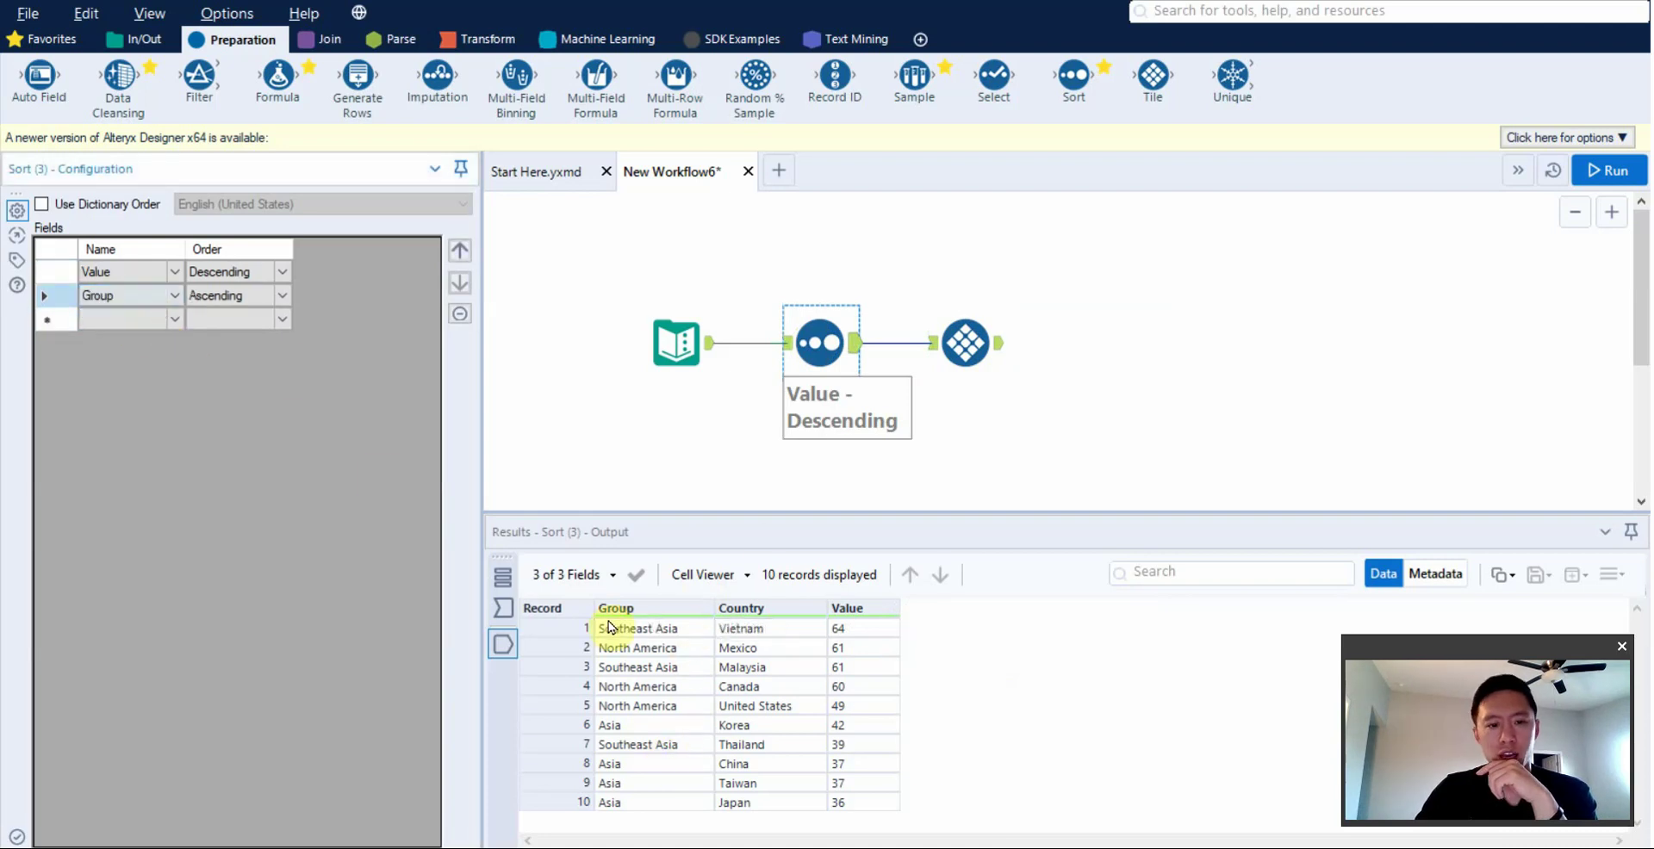
click(69, 295)
click(461, 253)
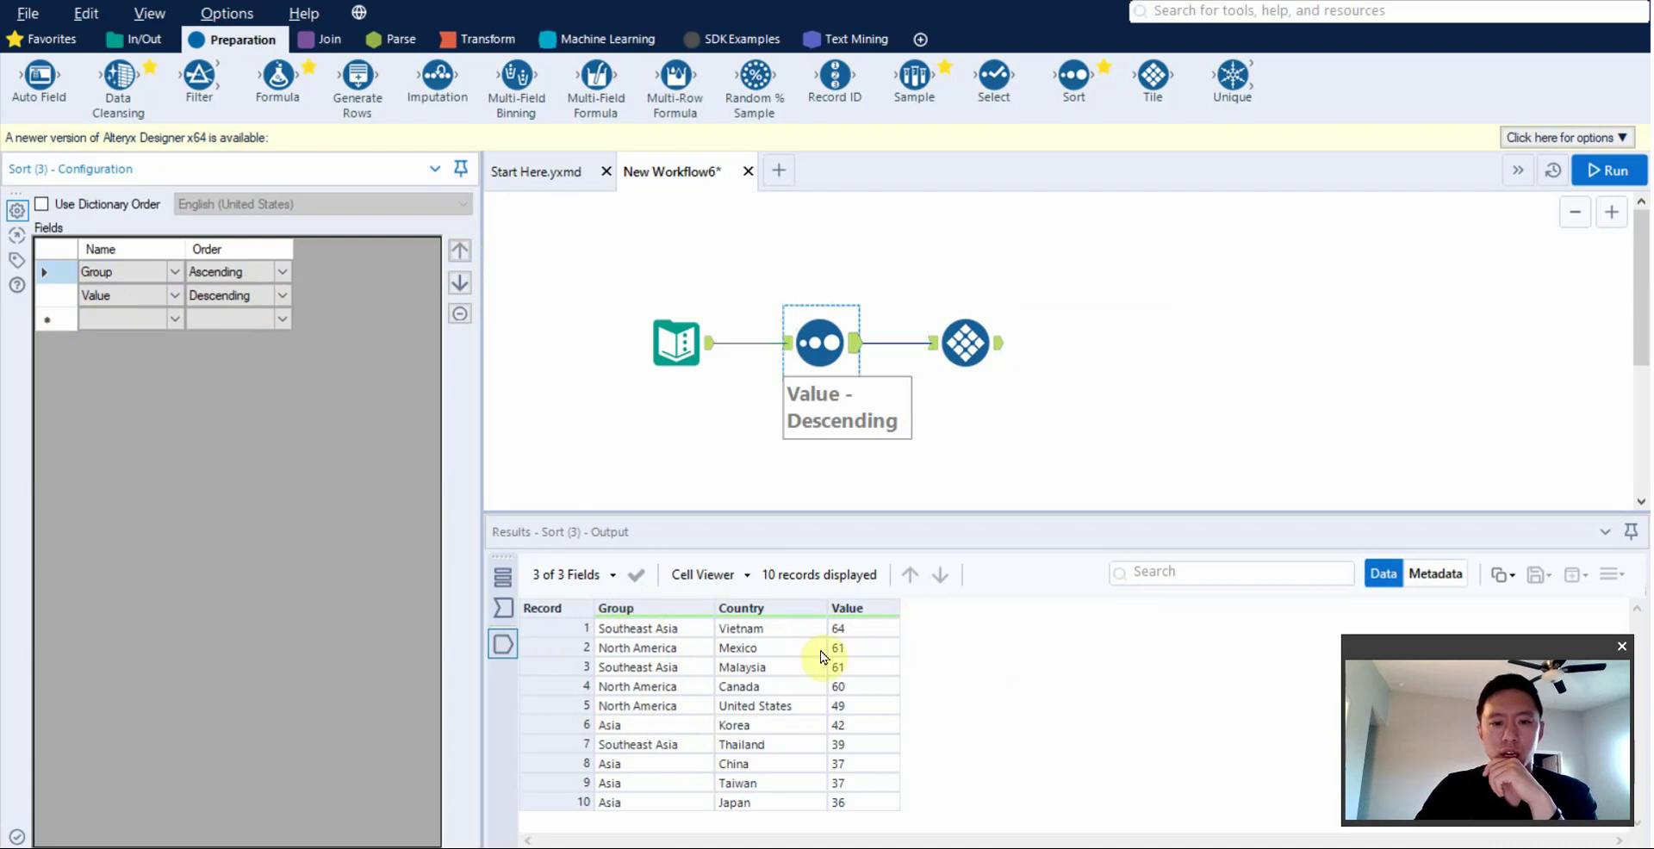
key(ctrl+r)
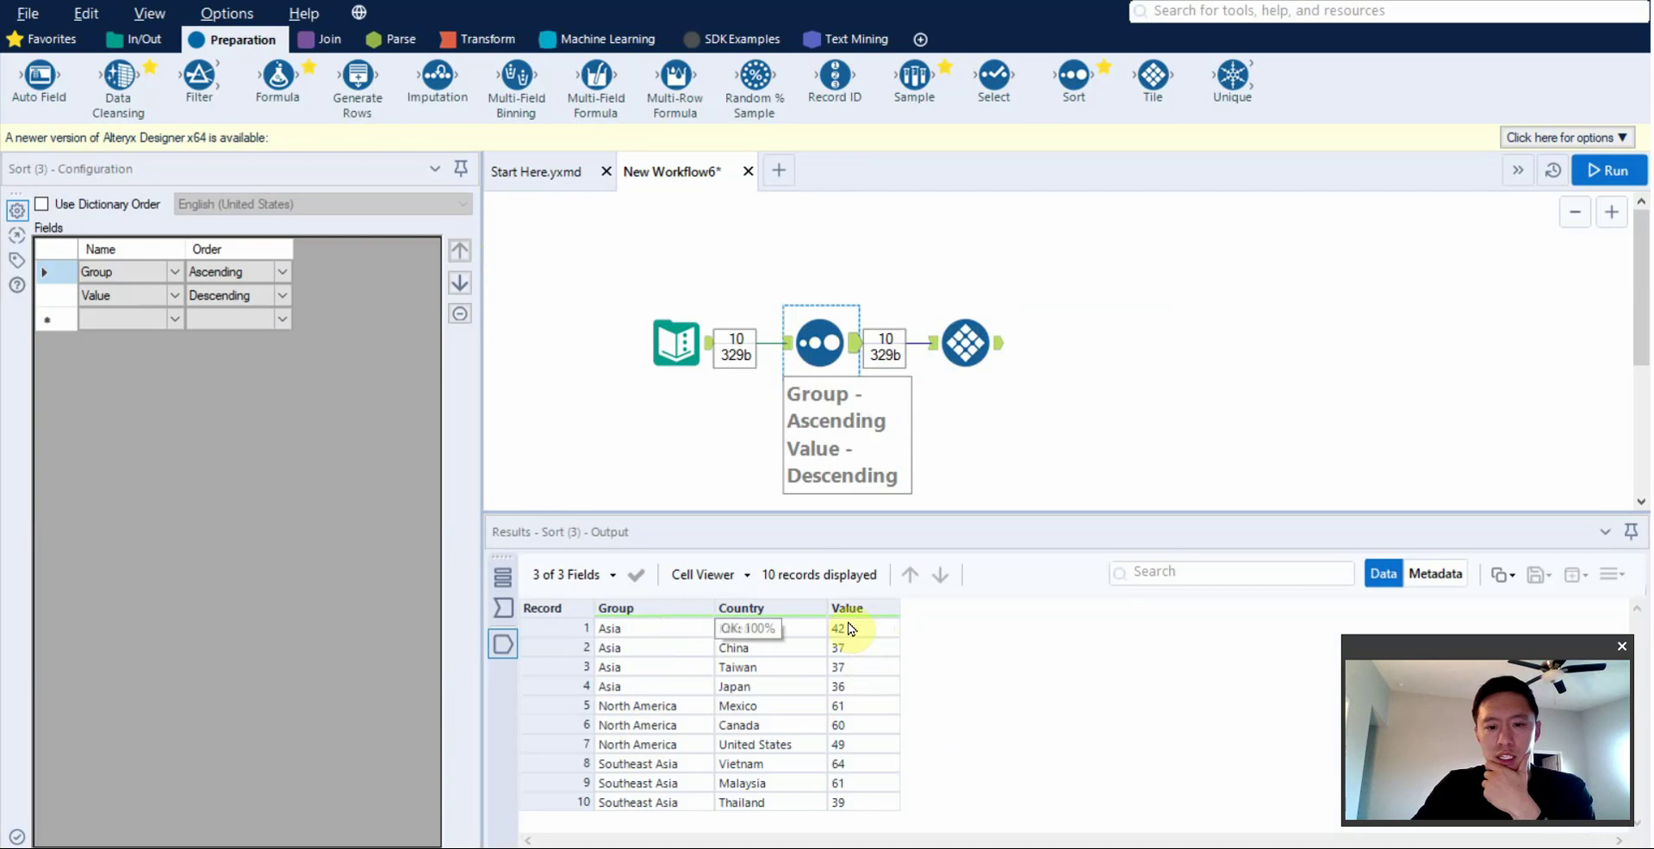
click(965, 327)
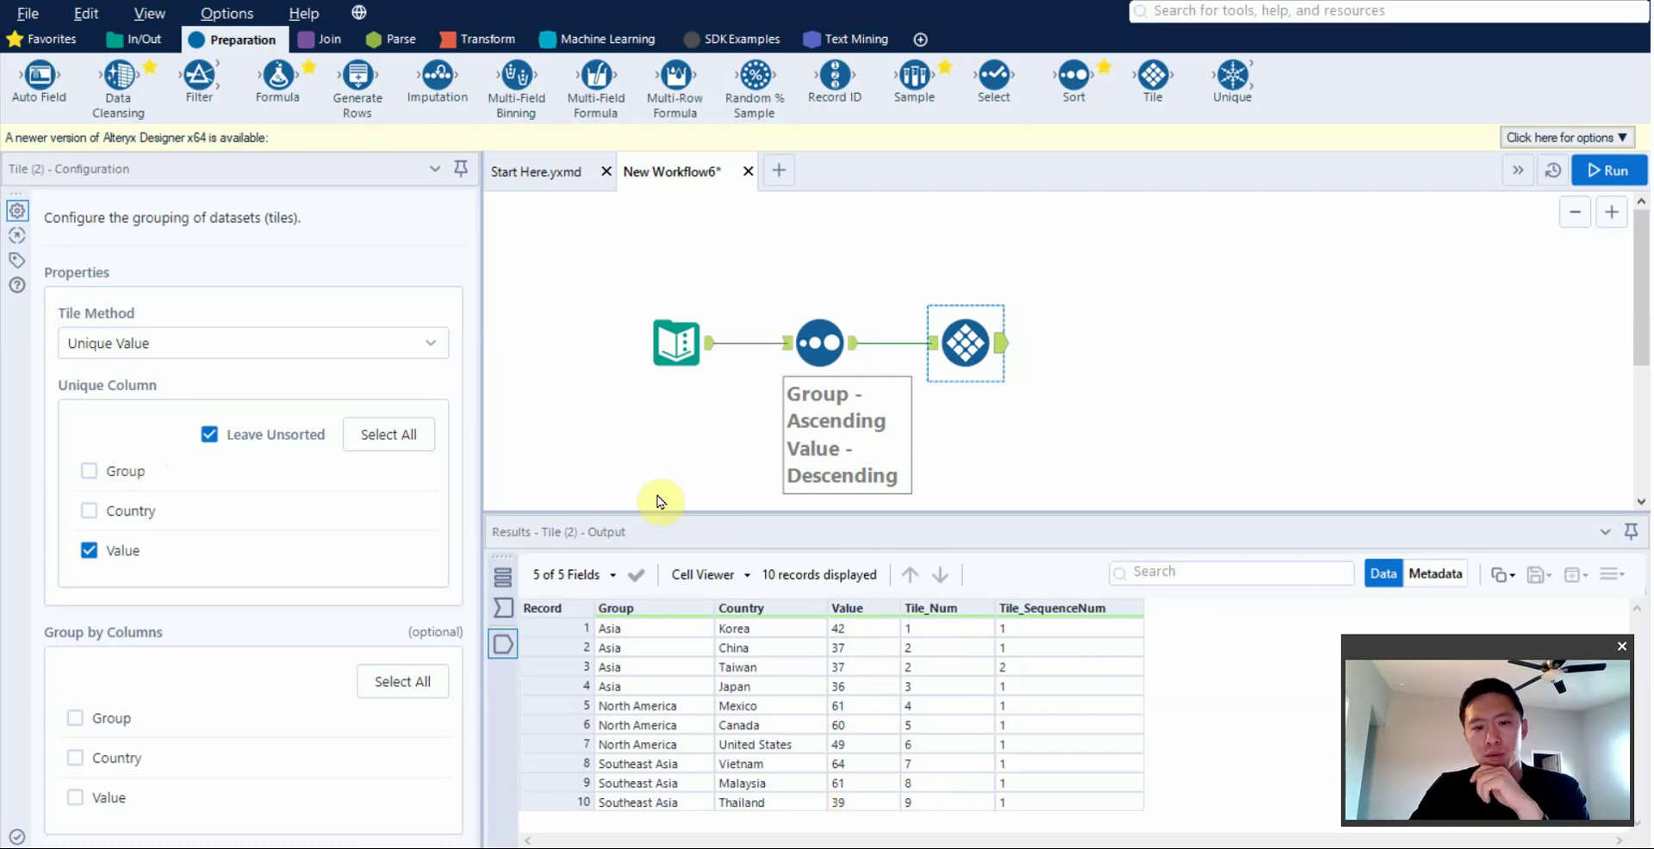
Step: Check Group under Tile's Group by Columns, rerunning the workflow and checking the Tile output
click(90, 471)
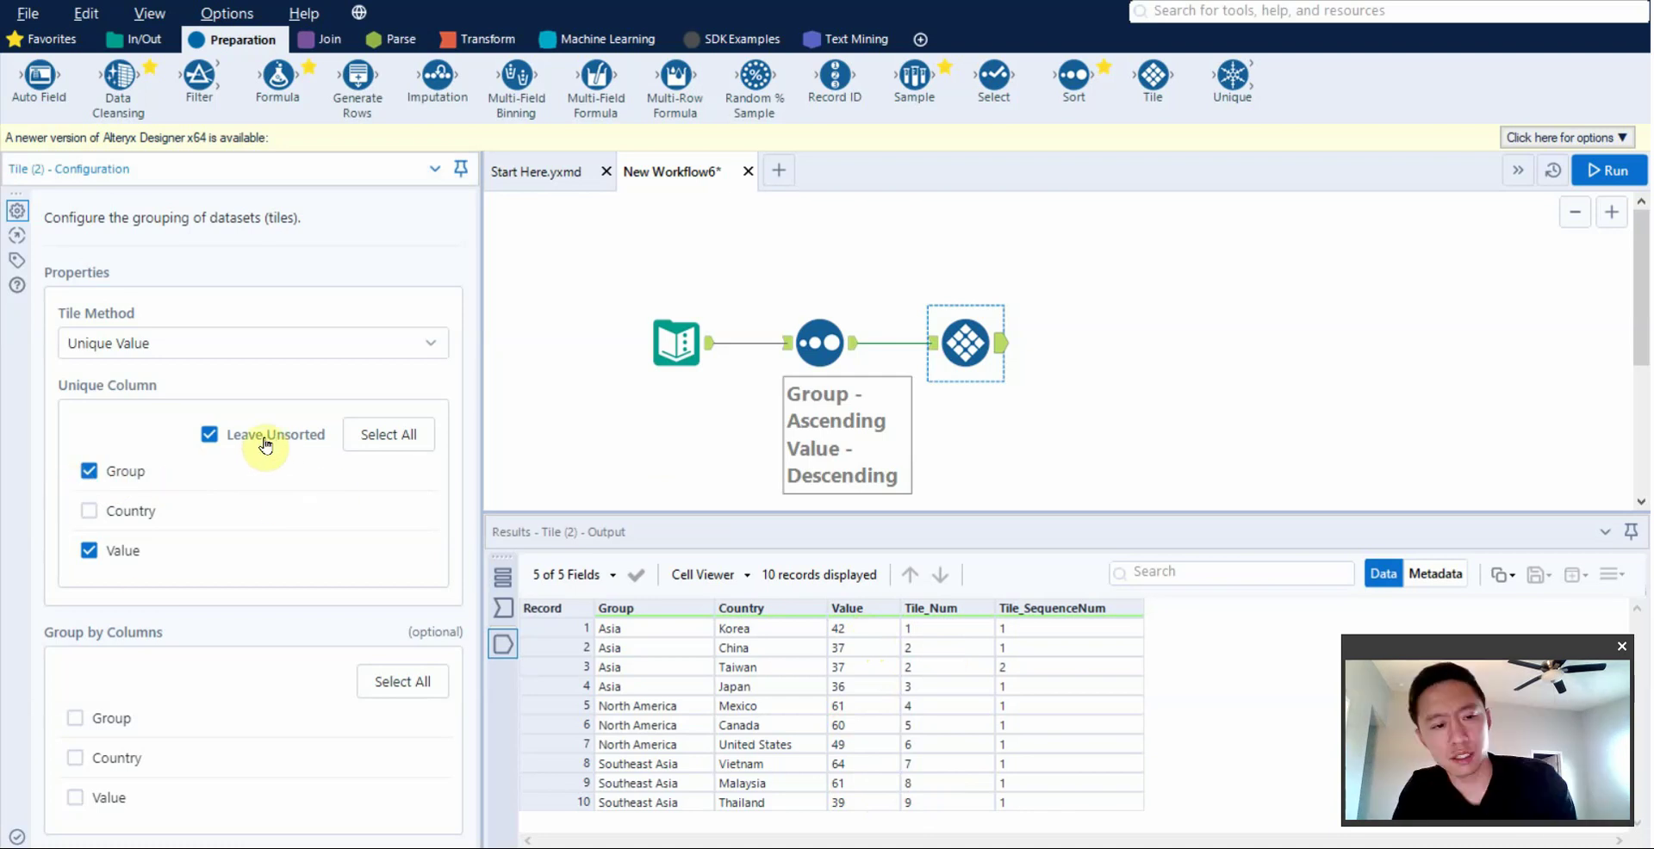
key(ctrl+r)
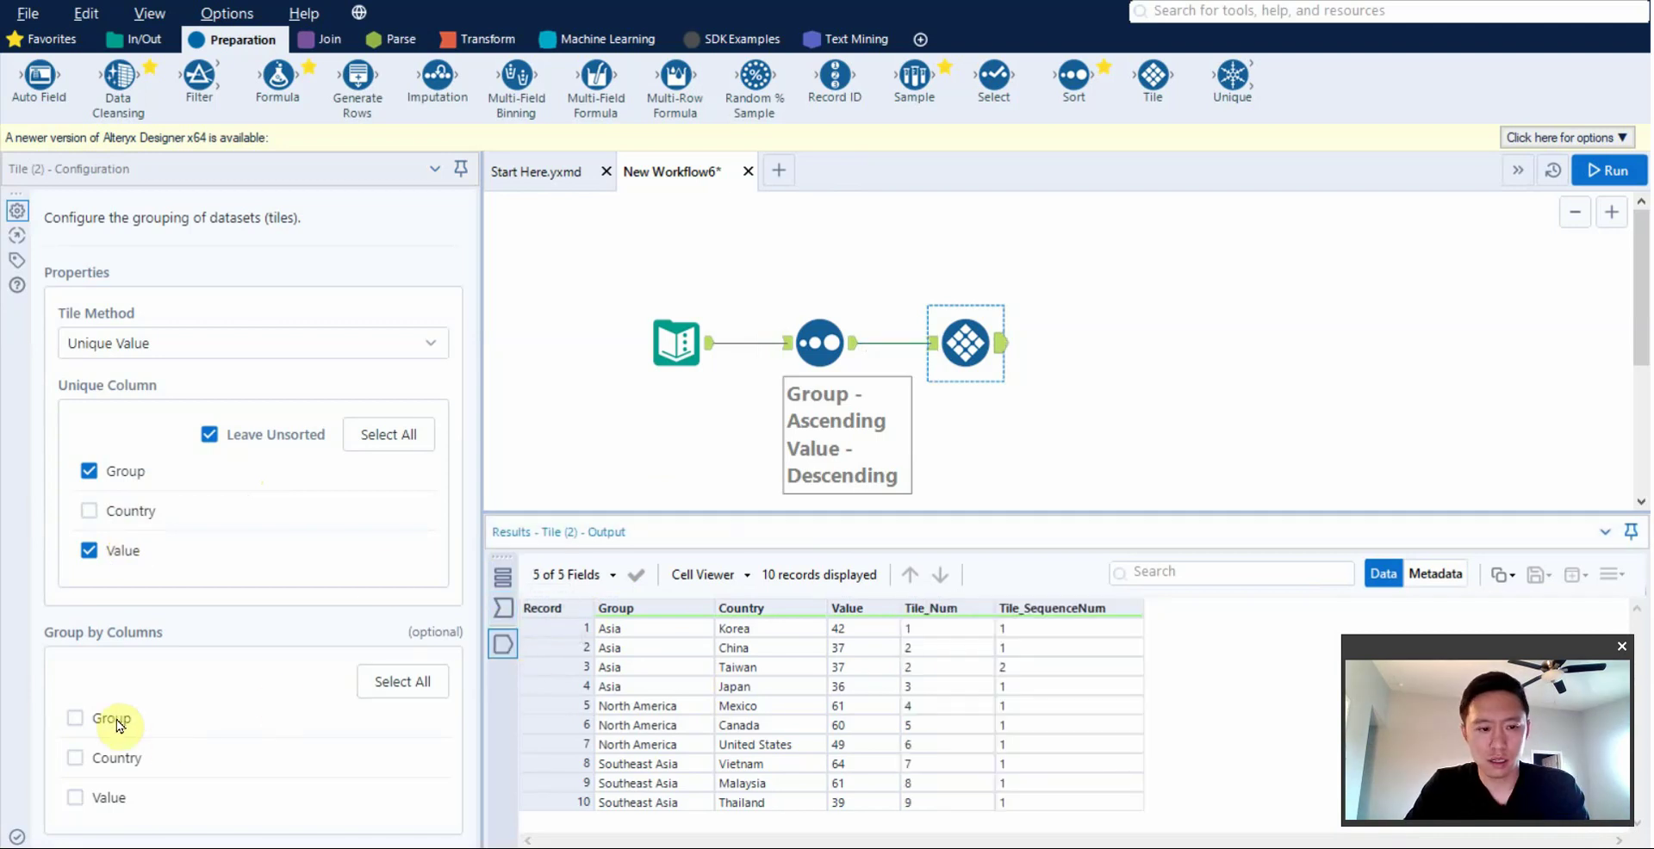
click(75, 718)
key(ctrl+r)
click(963, 347)
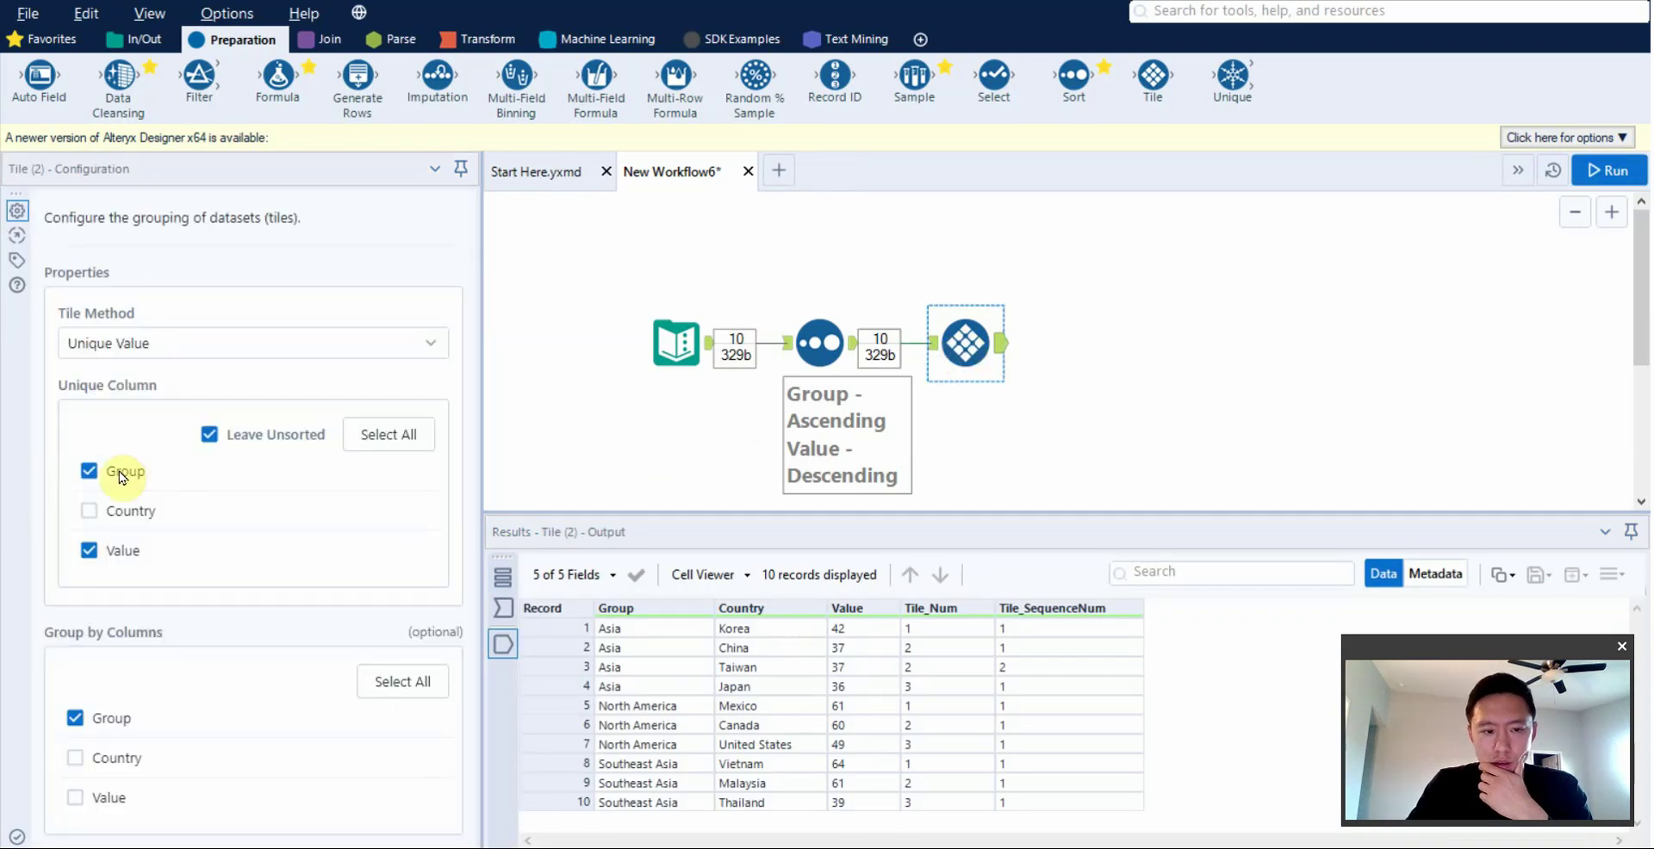
key(ctrl+r)
click(964, 345)
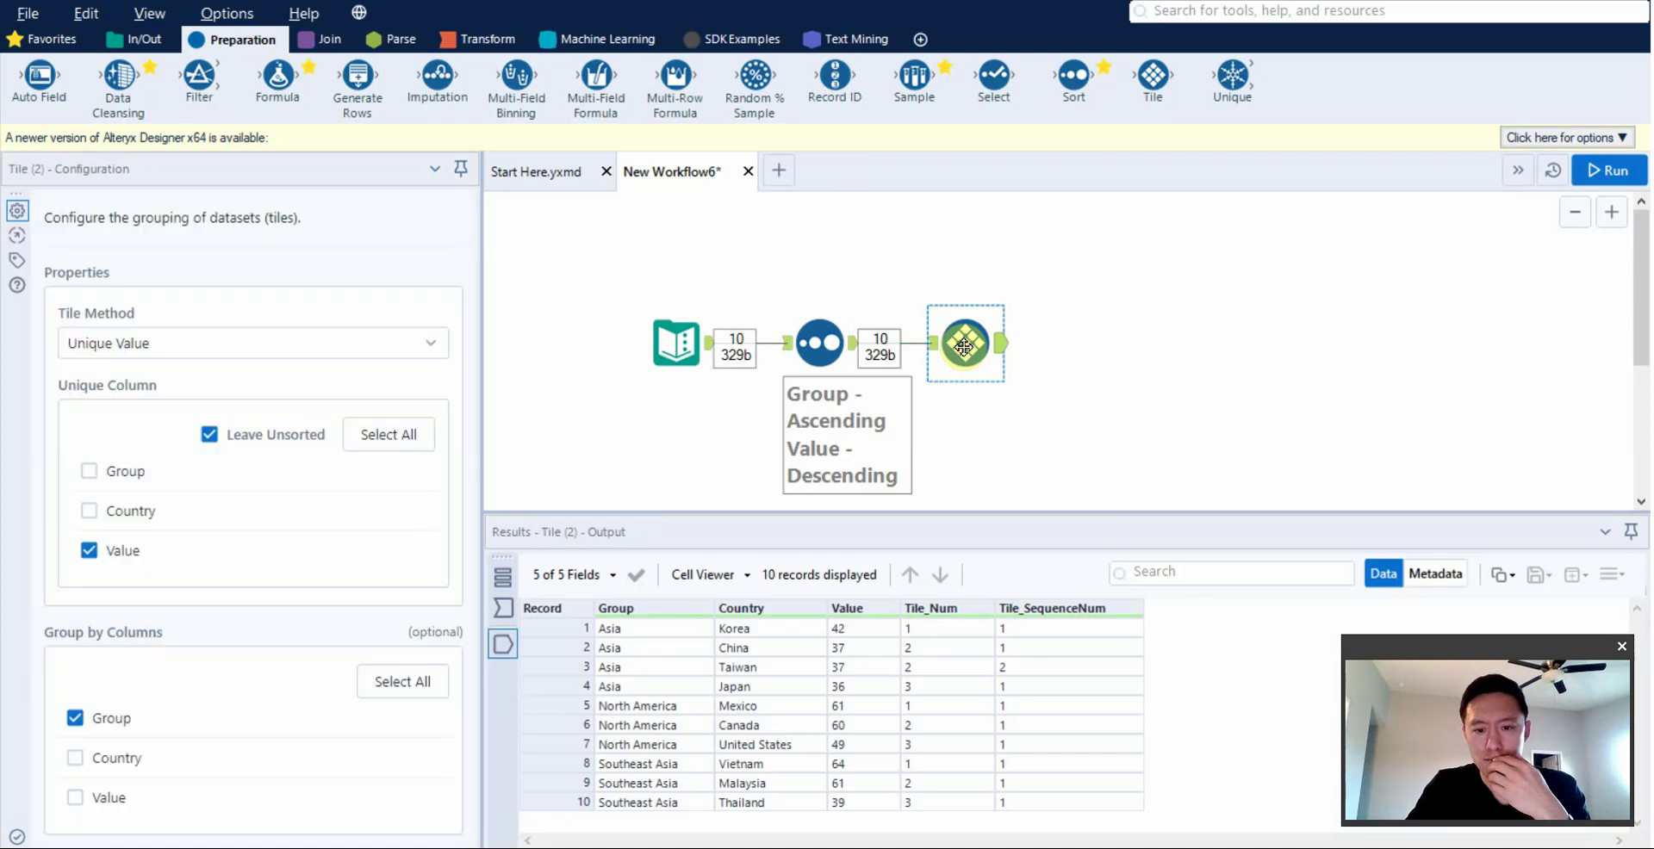
Step: Remove Group from the Unique Column fields, leaving only Value, and rerun the workflow
click(101, 472)
key(ctrl+r)
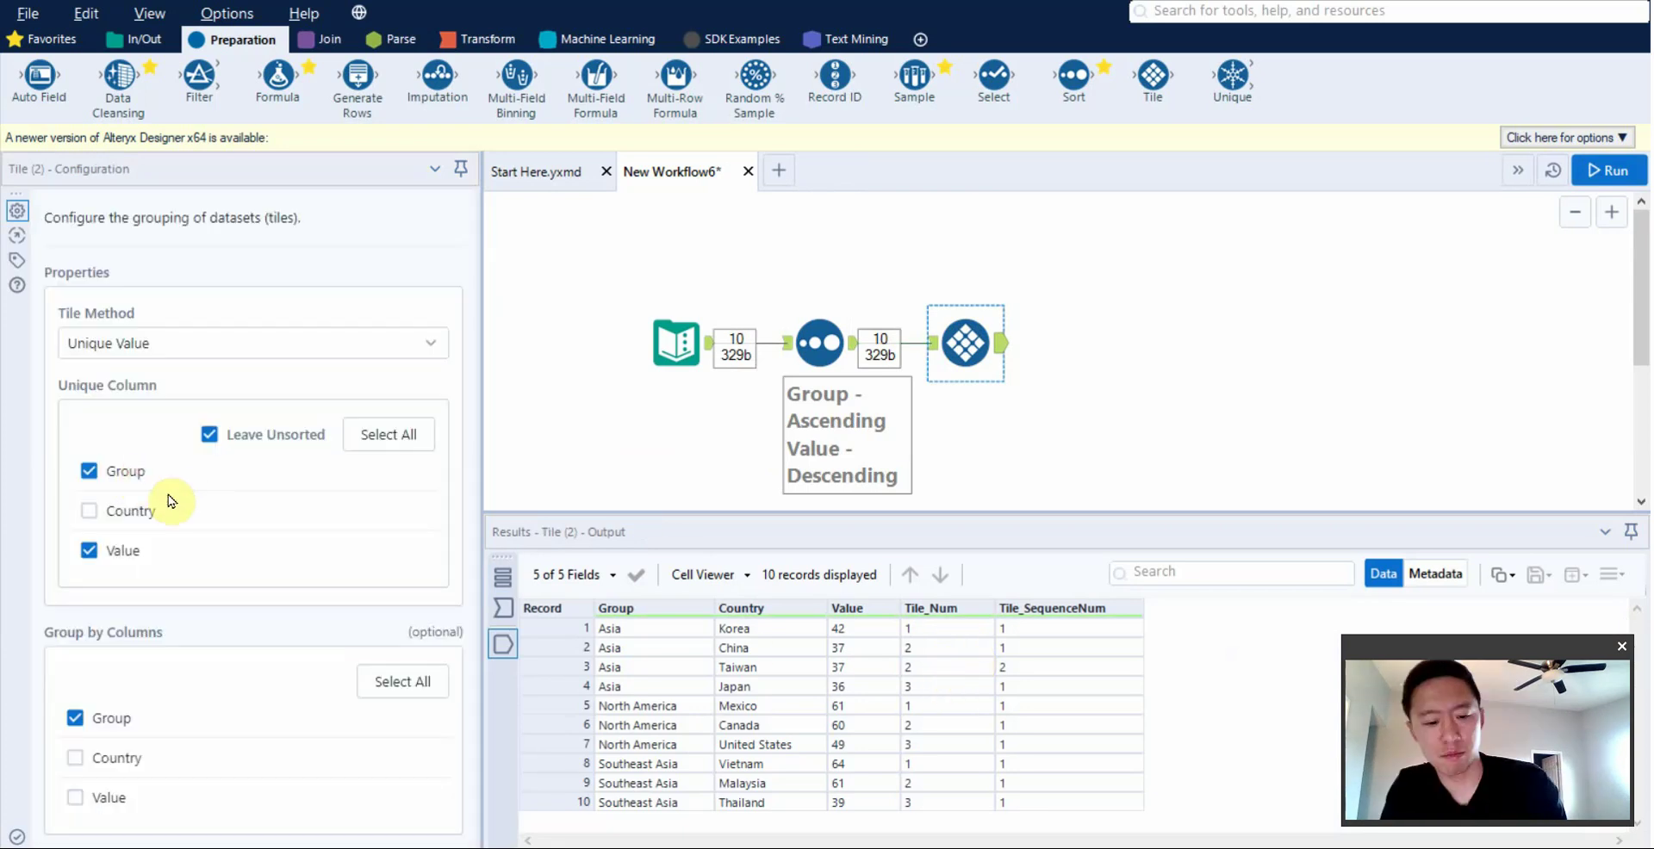
click(127, 474)
key(ctrl+r)
click(933, 369)
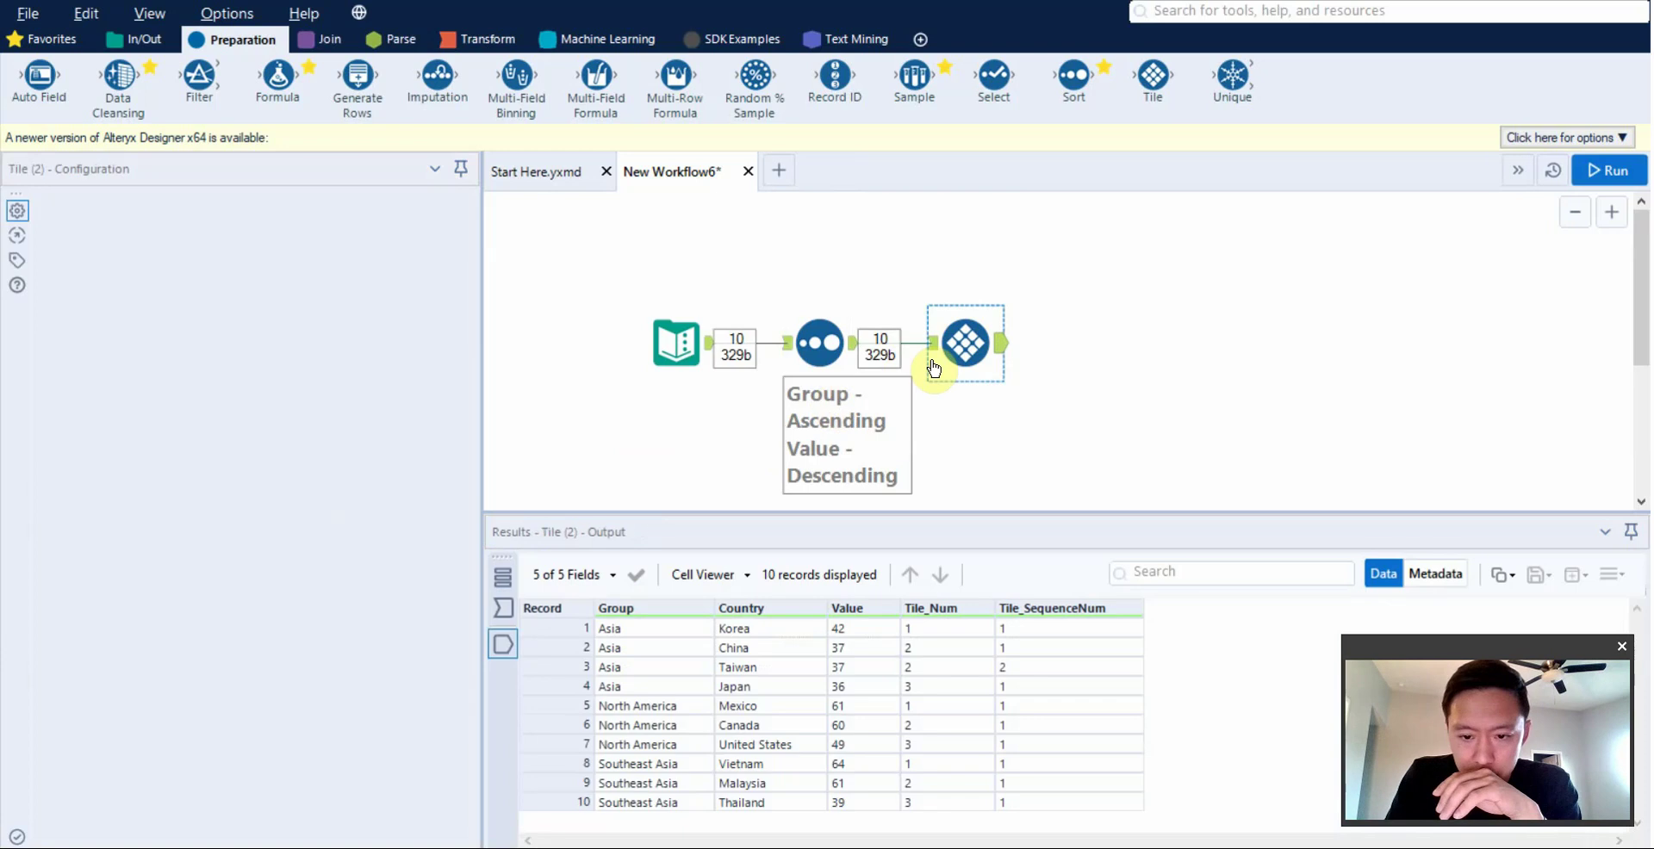